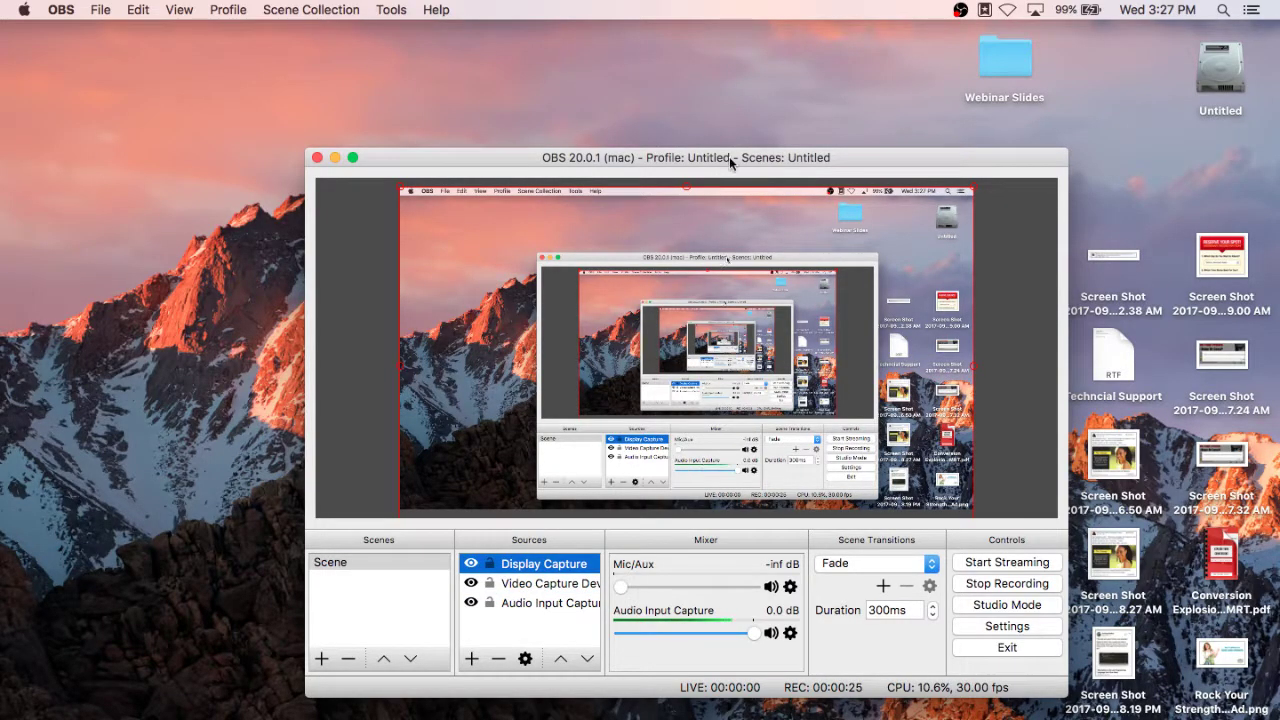
# Drag the OBS Studio window aside toward the left screen edge.
pyautogui.moveTo(729, 156); pyautogui.dragTo(698, 127)
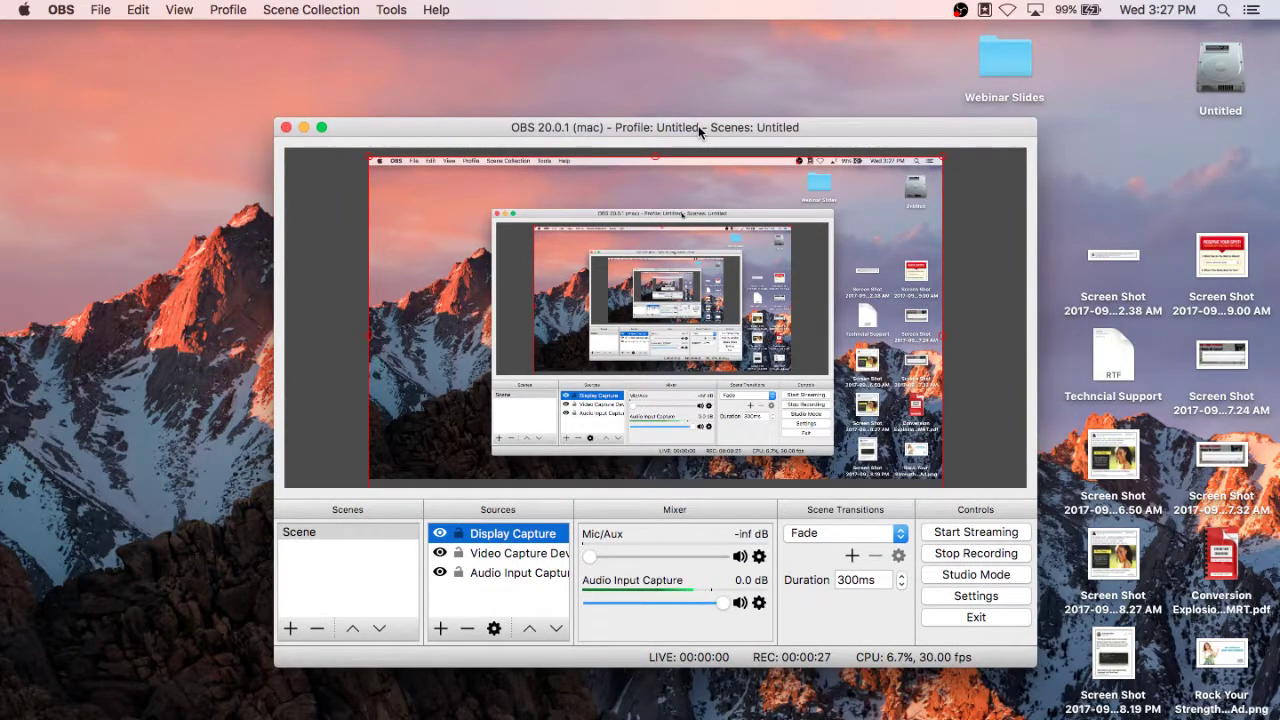
pyautogui.moveTo(698, 125); pyautogui.dragTo(459, 73)
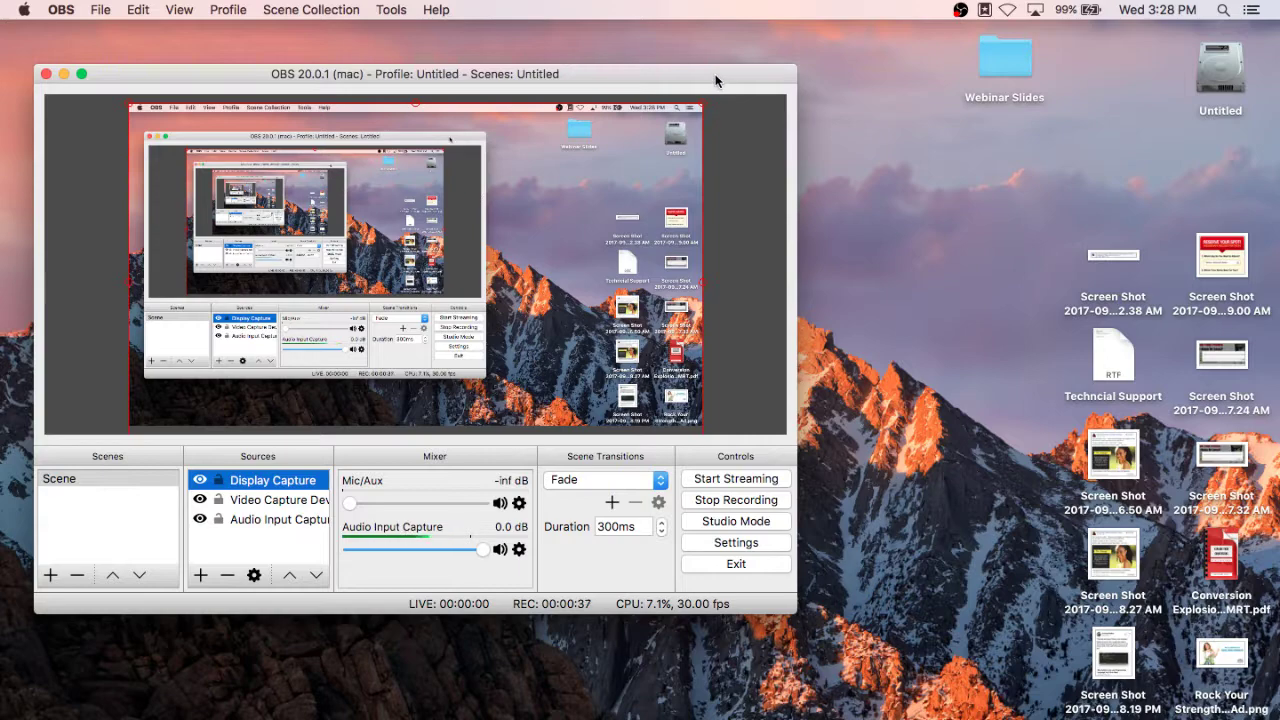
pyautogui.moveTo(716, 80); pyautogui.dragTo(0, 140)
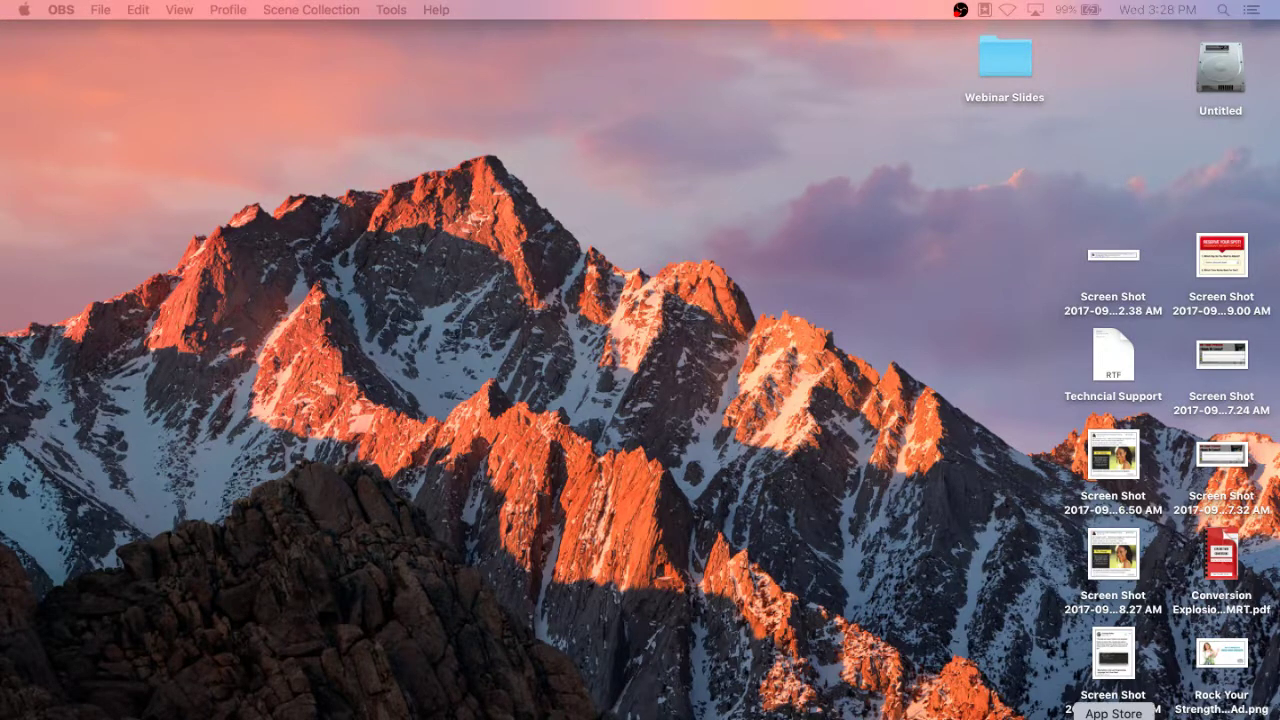
# Restore Keynote and review all three slides, ending on the 'My Auto-Webinar' title slide.
pyautogui.click(1162, 716)
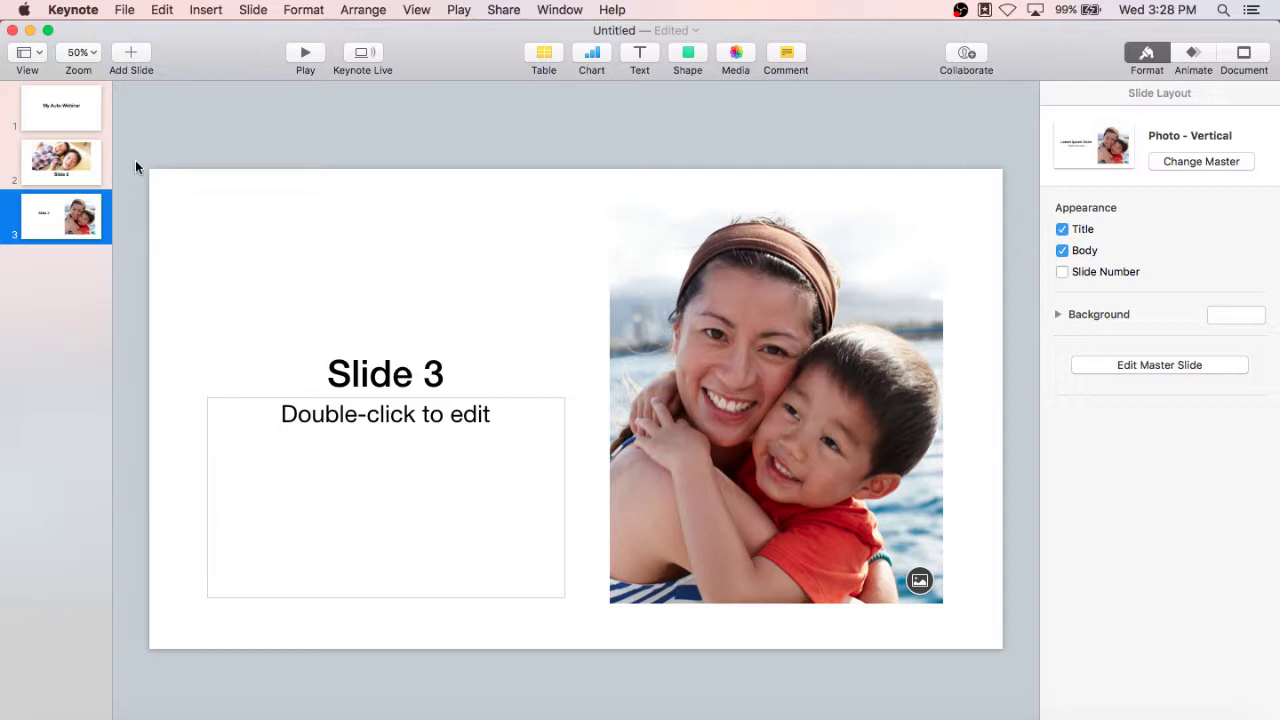
pyautogui.click(80, 105)
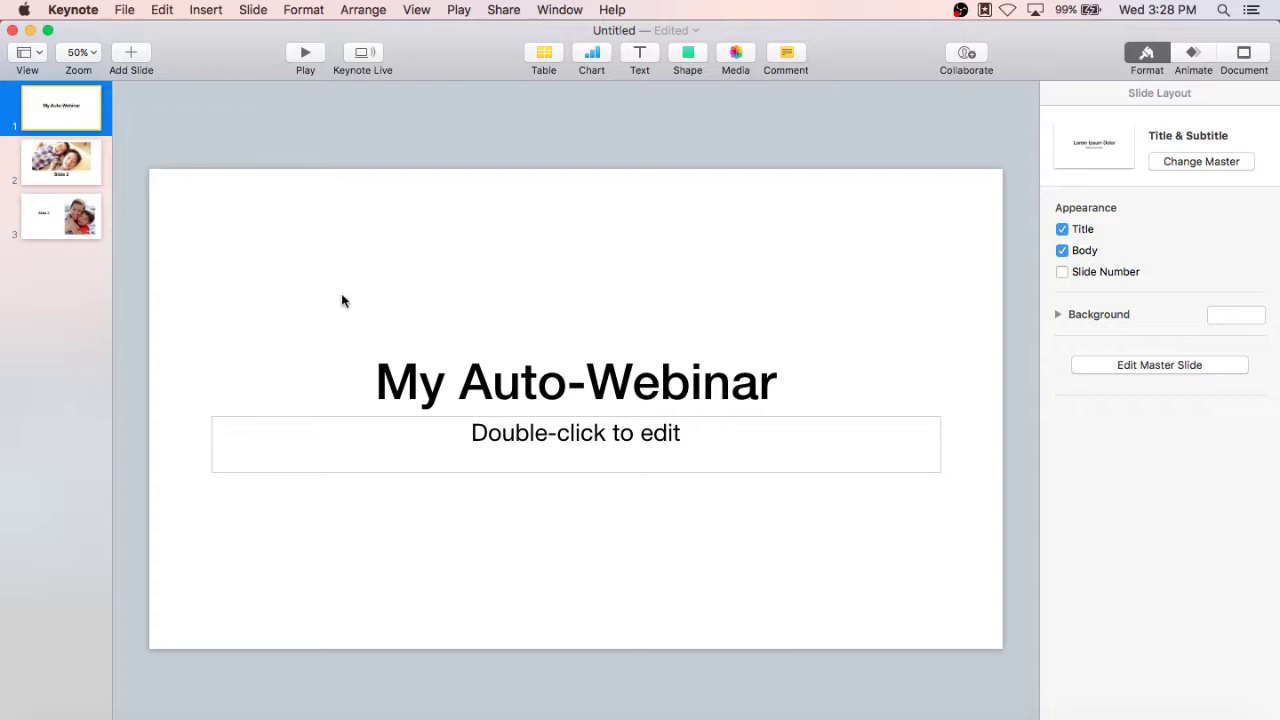
pyautogui.click(64, 157)
pyautogui.click(74, 215)
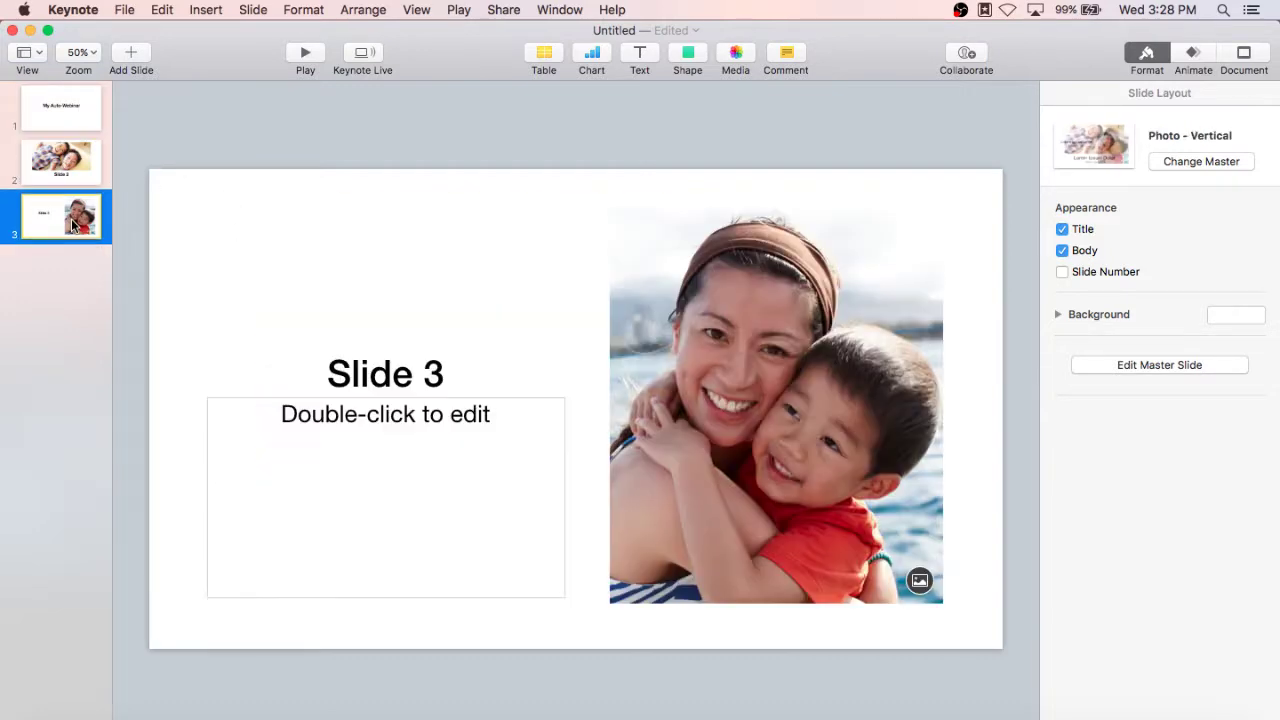
pyautogui.click(74, 165)
pyautogui.click(79, 122)
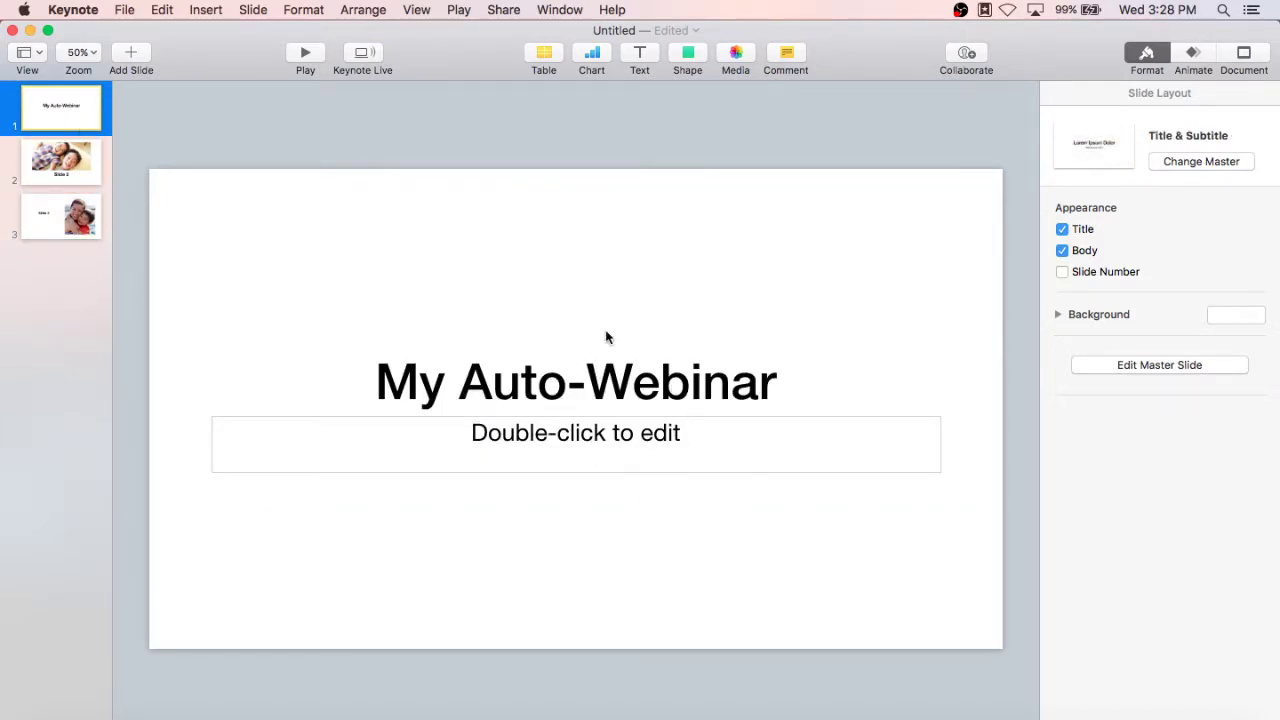
# Start exporting the slides as images in JPEG (High Quality) format.
pyautogui.click(125, 10)
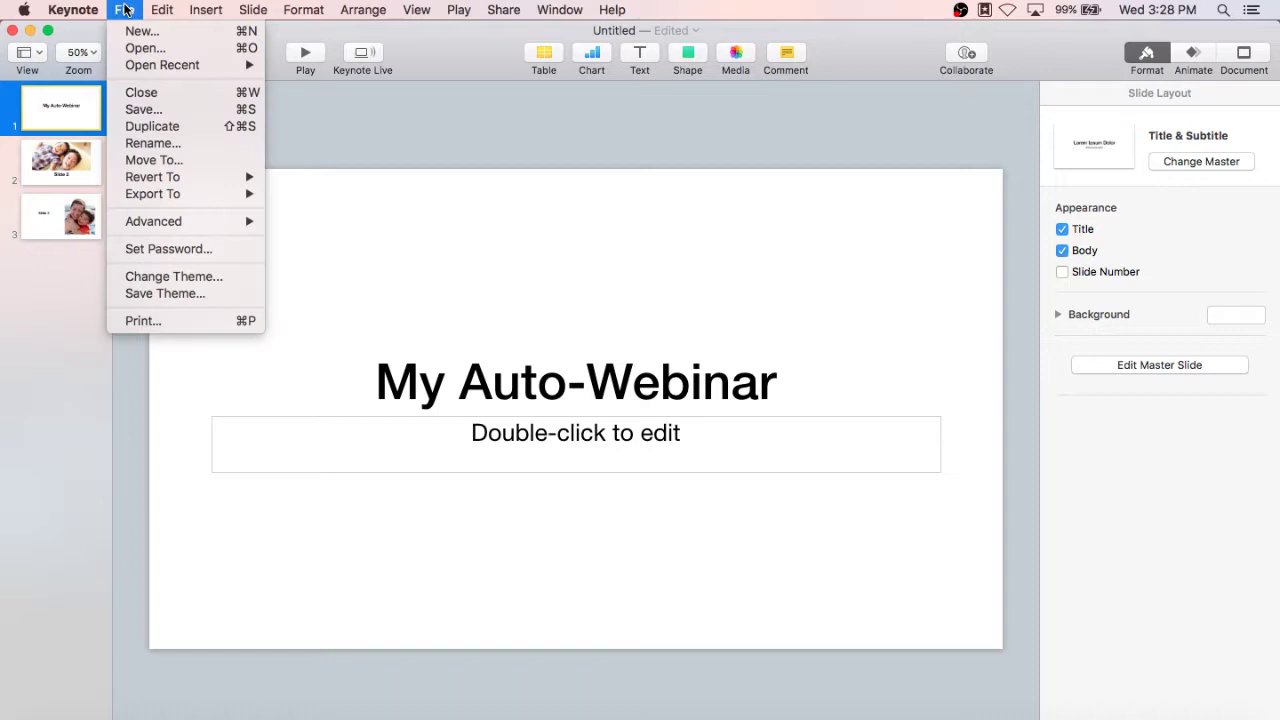
pyautogui.moveTo(149, 201)
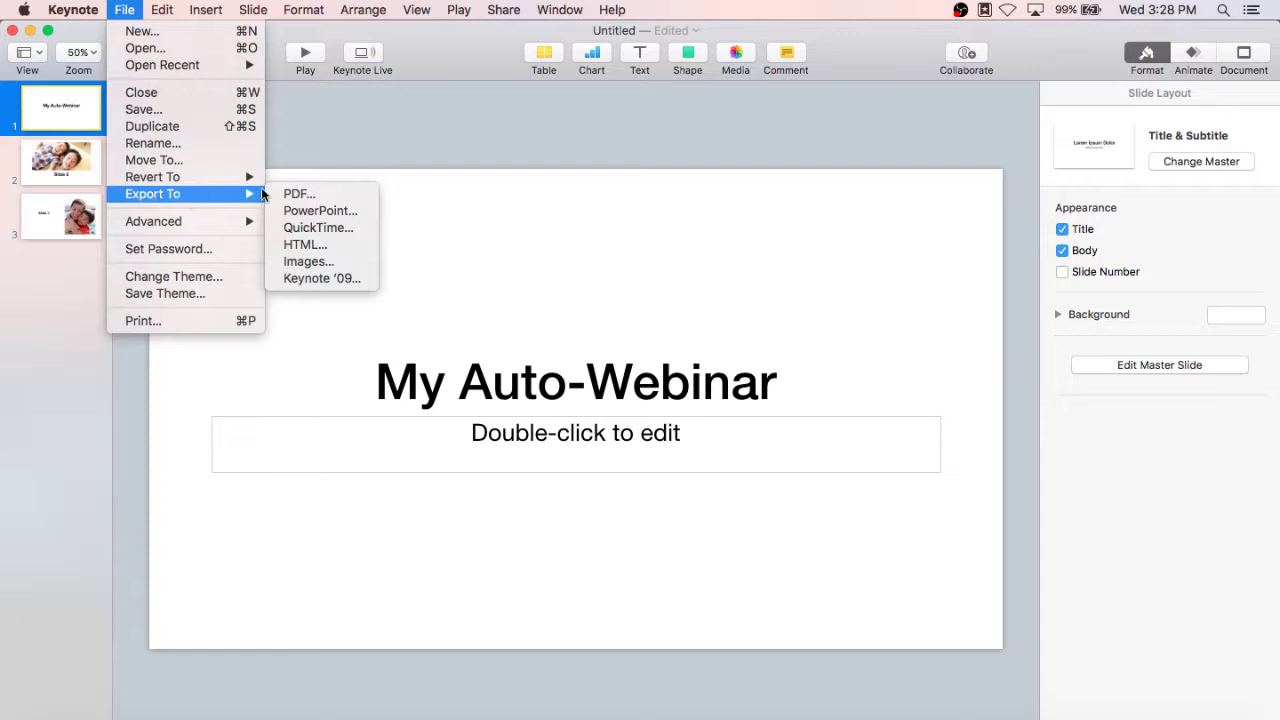
pyautogui.click(323, 262)
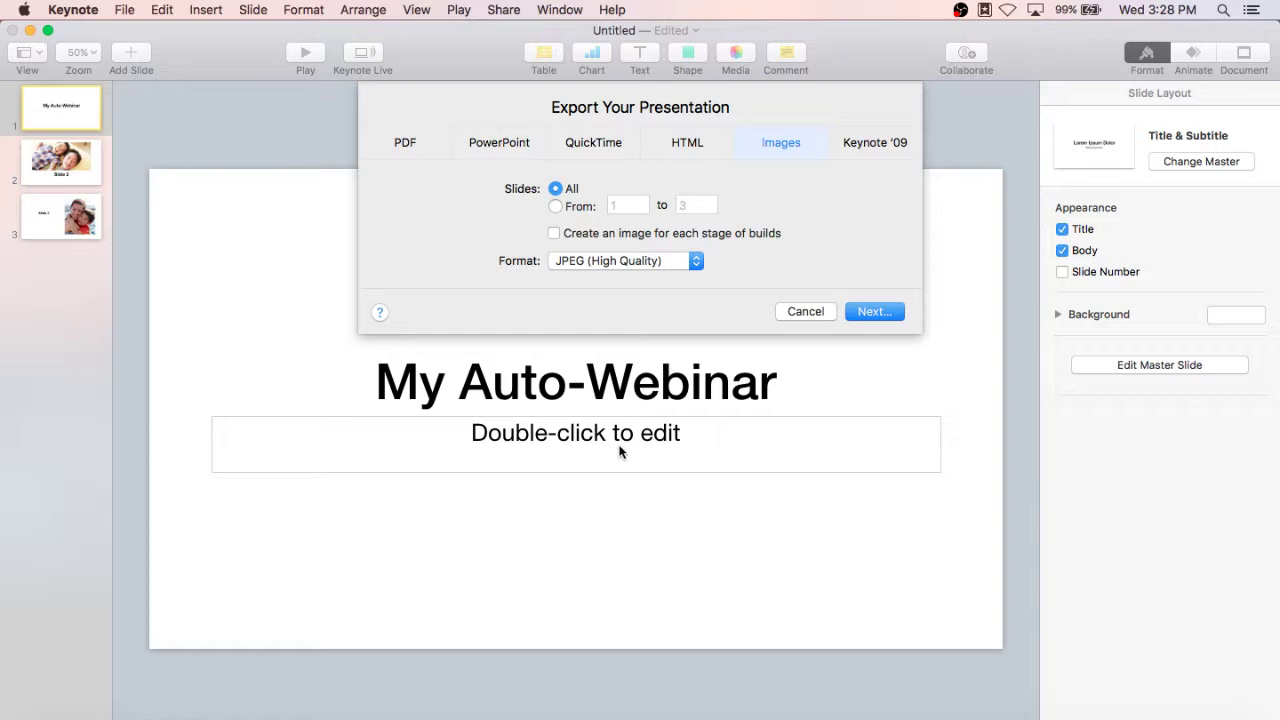
pyautogui.click(695, 261)
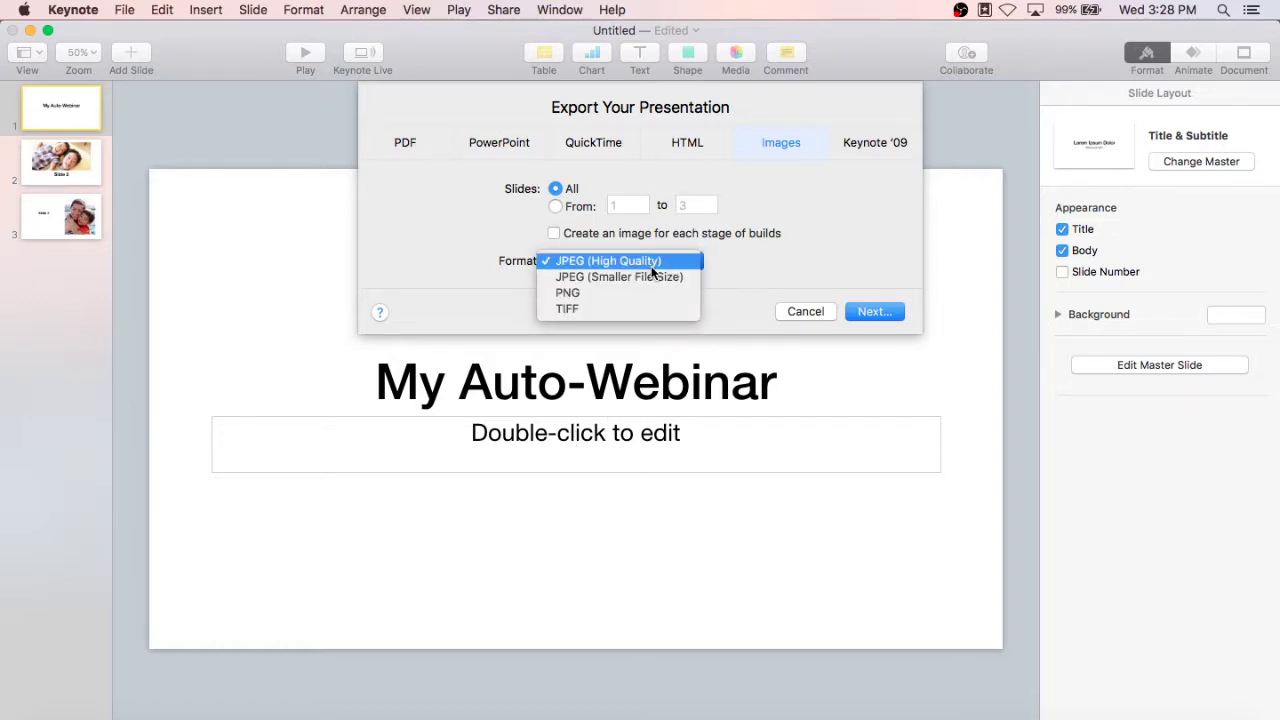
pyautogui.click(686, 263)
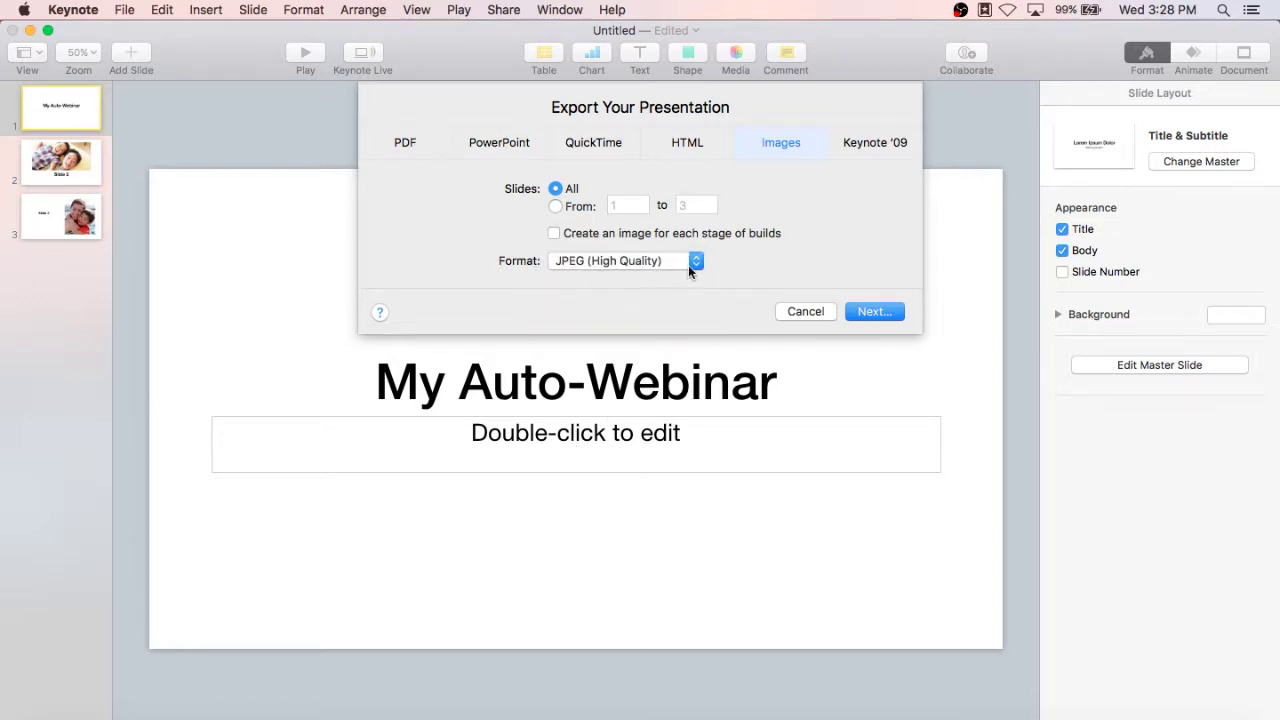
pyautogui.click(871, 312)
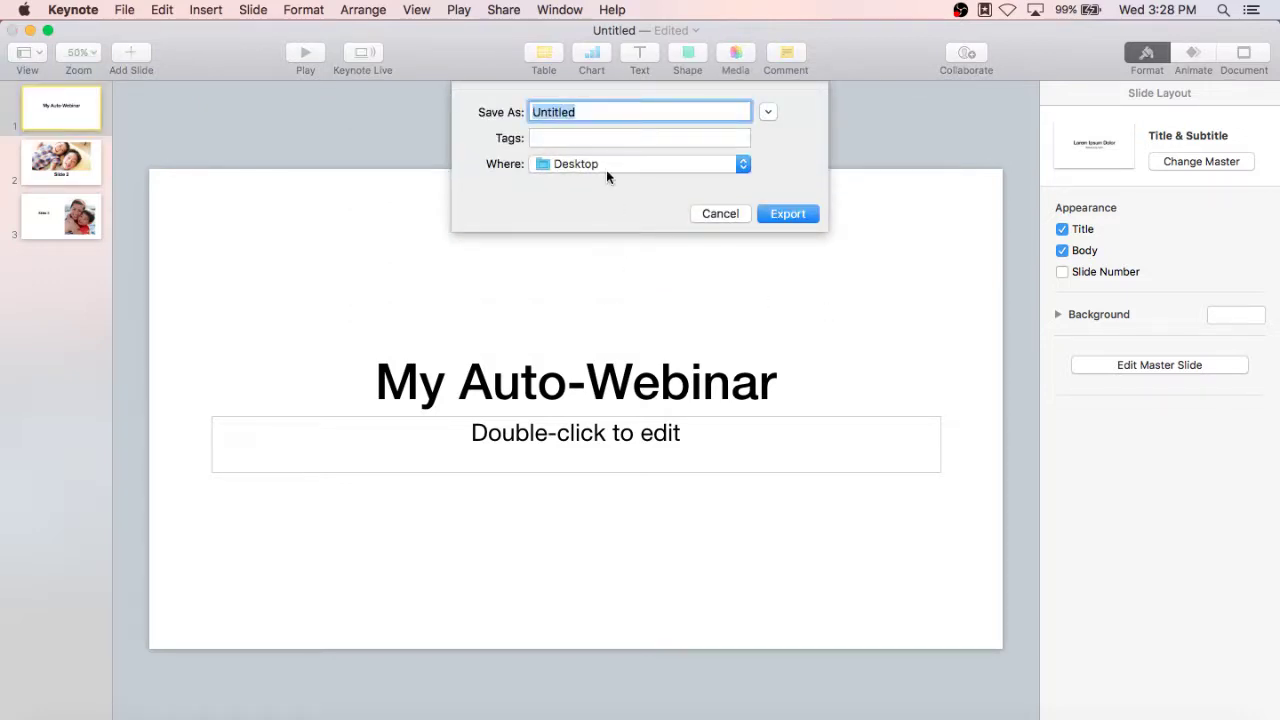
# Export as 'Webinar Slides' to the Desktop, replacing the old copy, then minimize Keynote.
pyautogui.write('Webinar Slides')
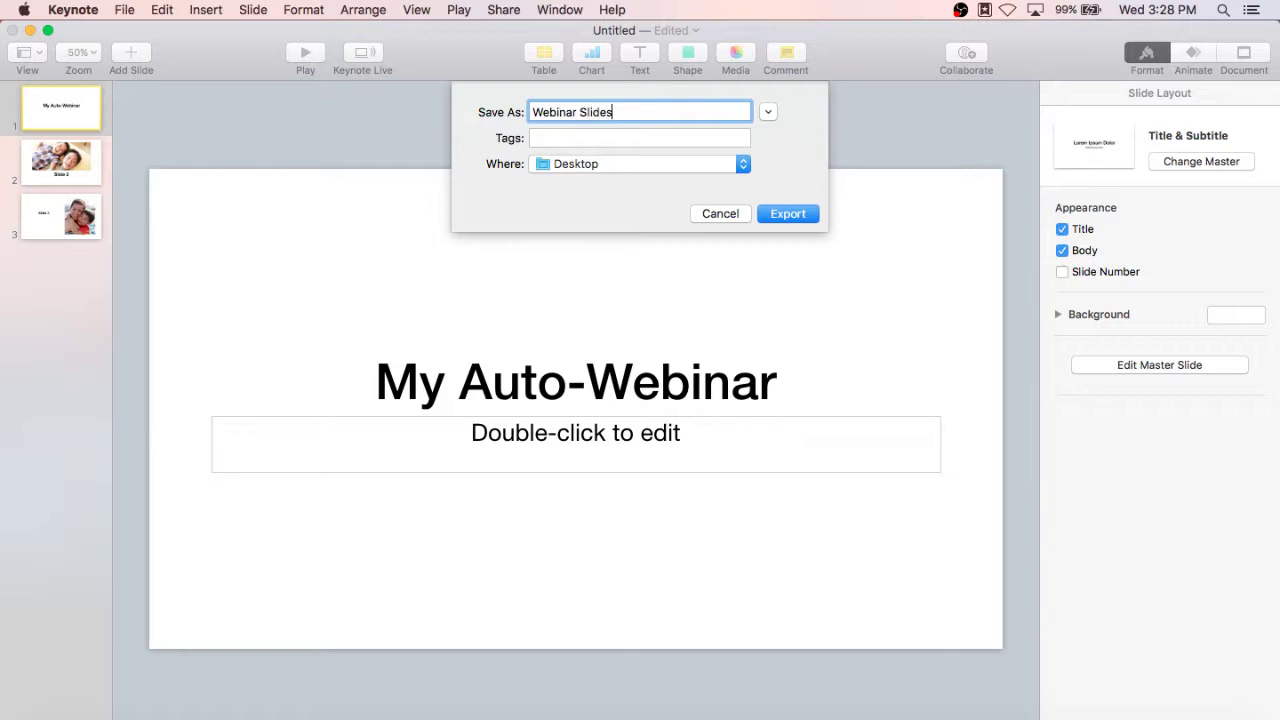
pyautogui.click(788, 213)
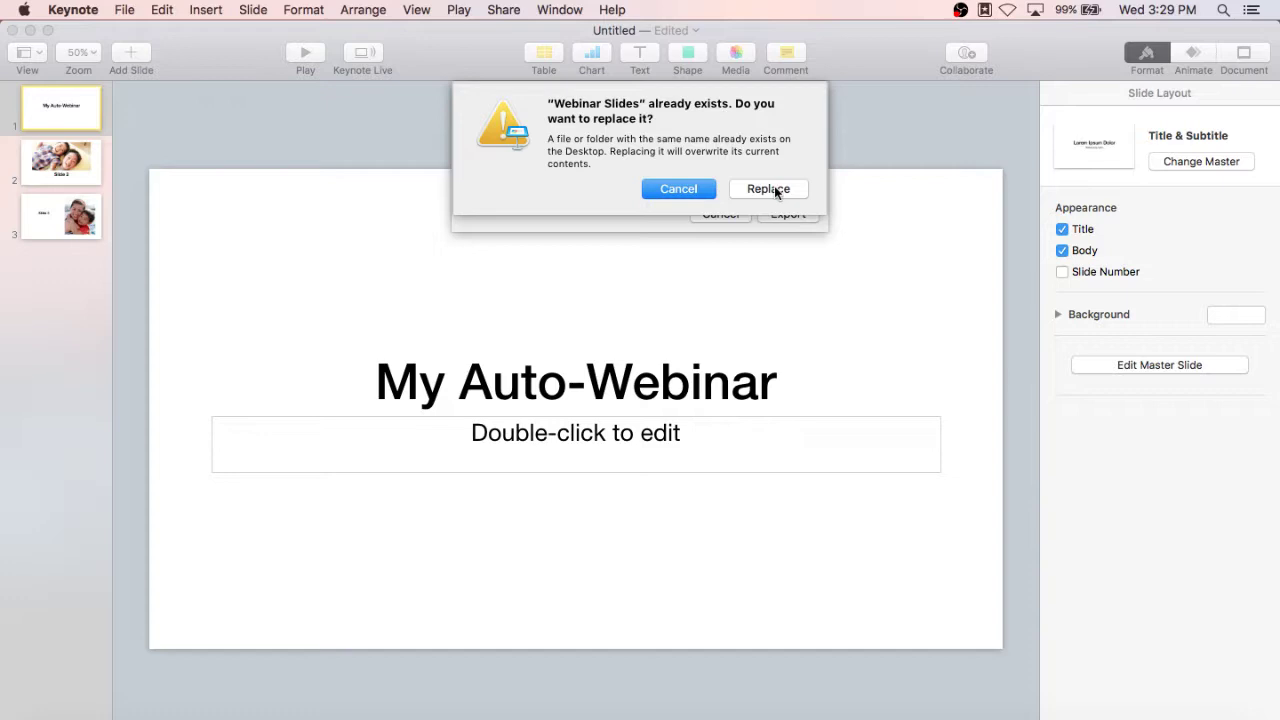
pyautogui.click(775, 189)
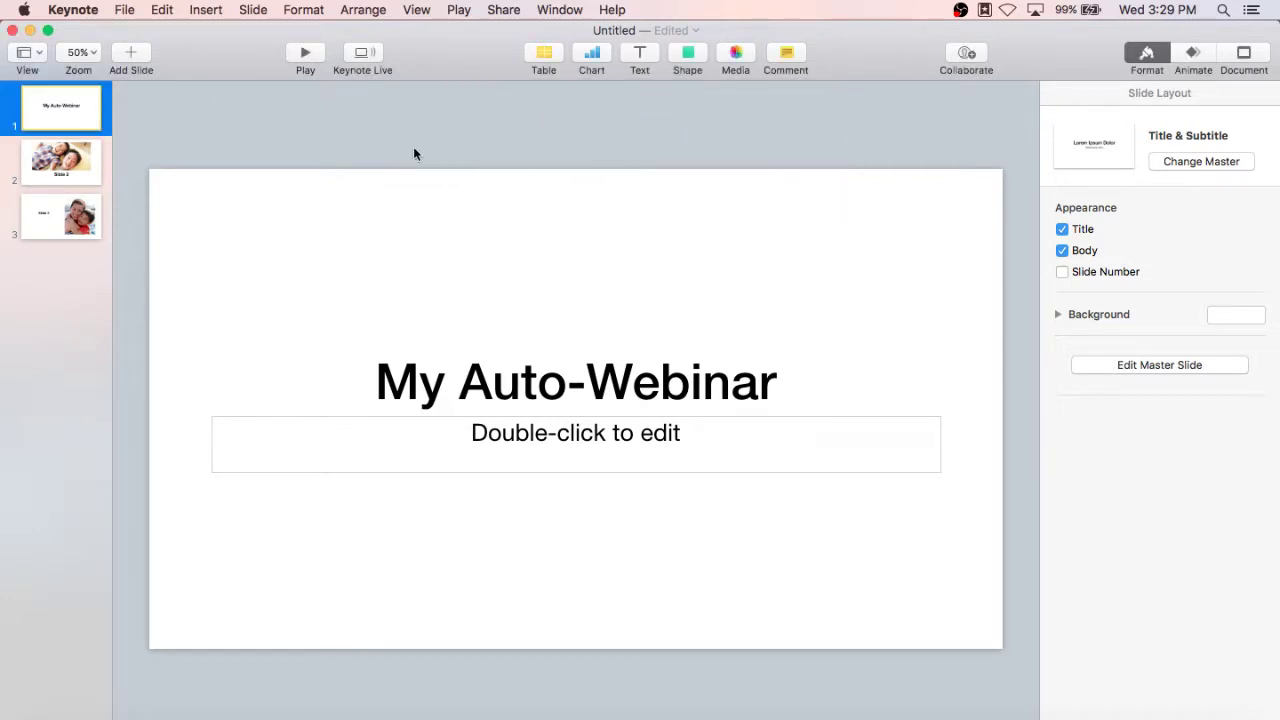
pyautogui.click(30, 31)
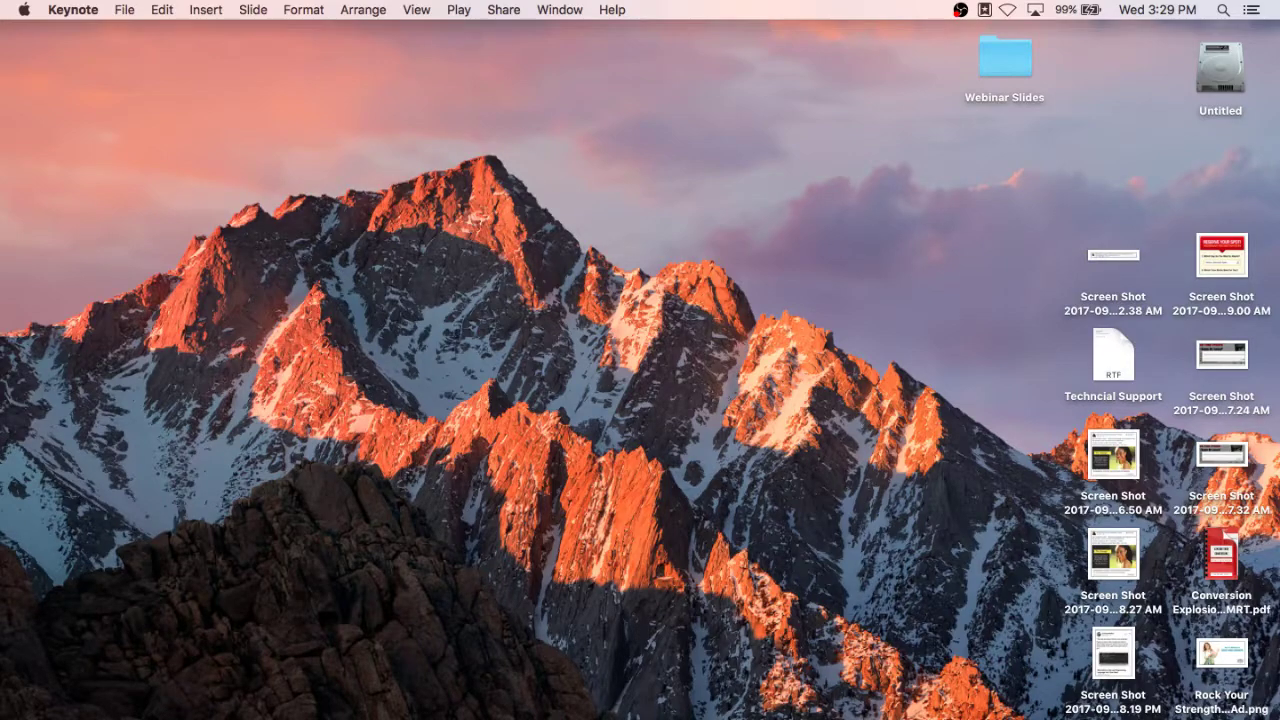
# Restore OBS Studio and position its window beside the Webinar Slides folder.
pyautogui.click(20, 620)
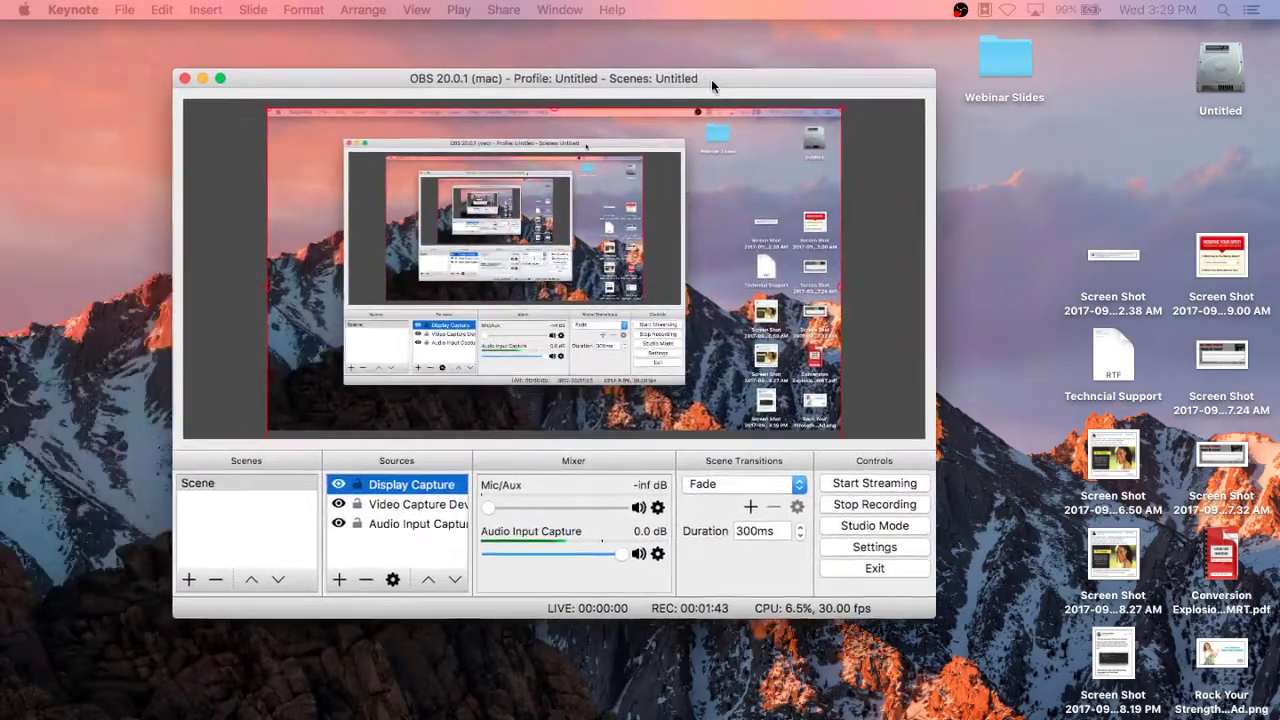
pyautogui.moveTo(711, 79); pyautogui.dragTo(558, 33)
pyautogui.click(952, 130)
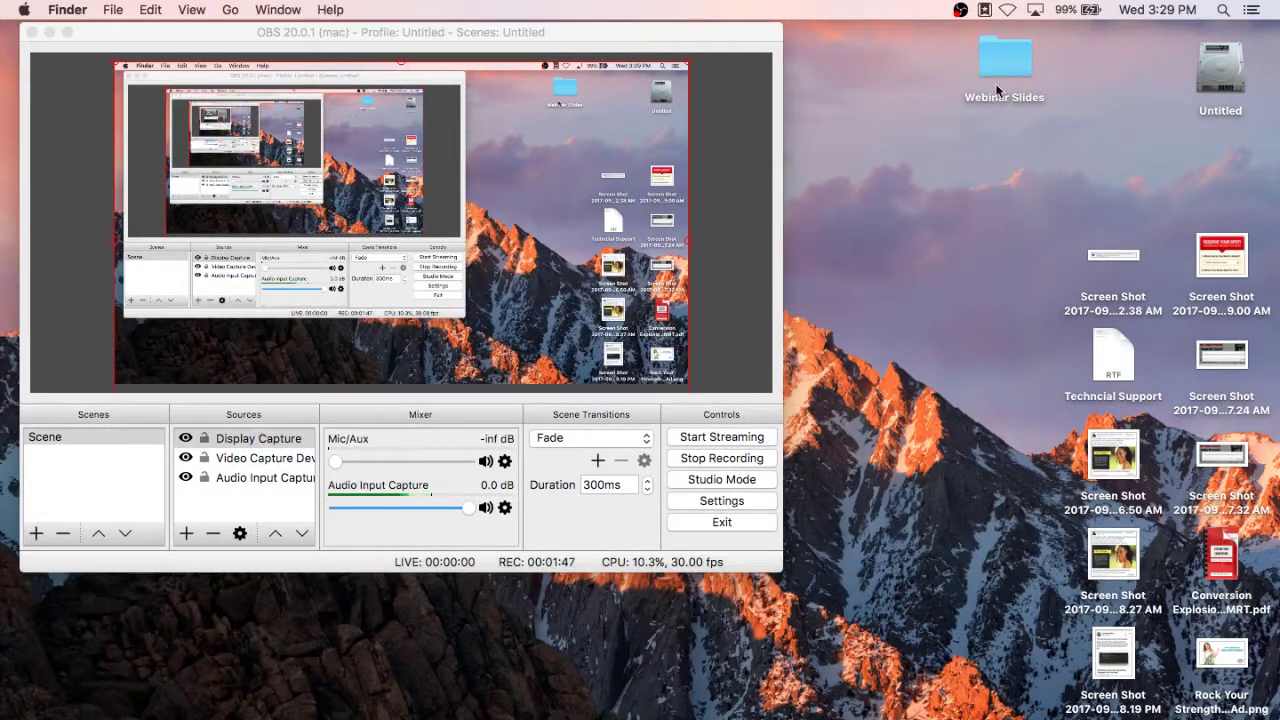
pyautogui.click(1010, 65)
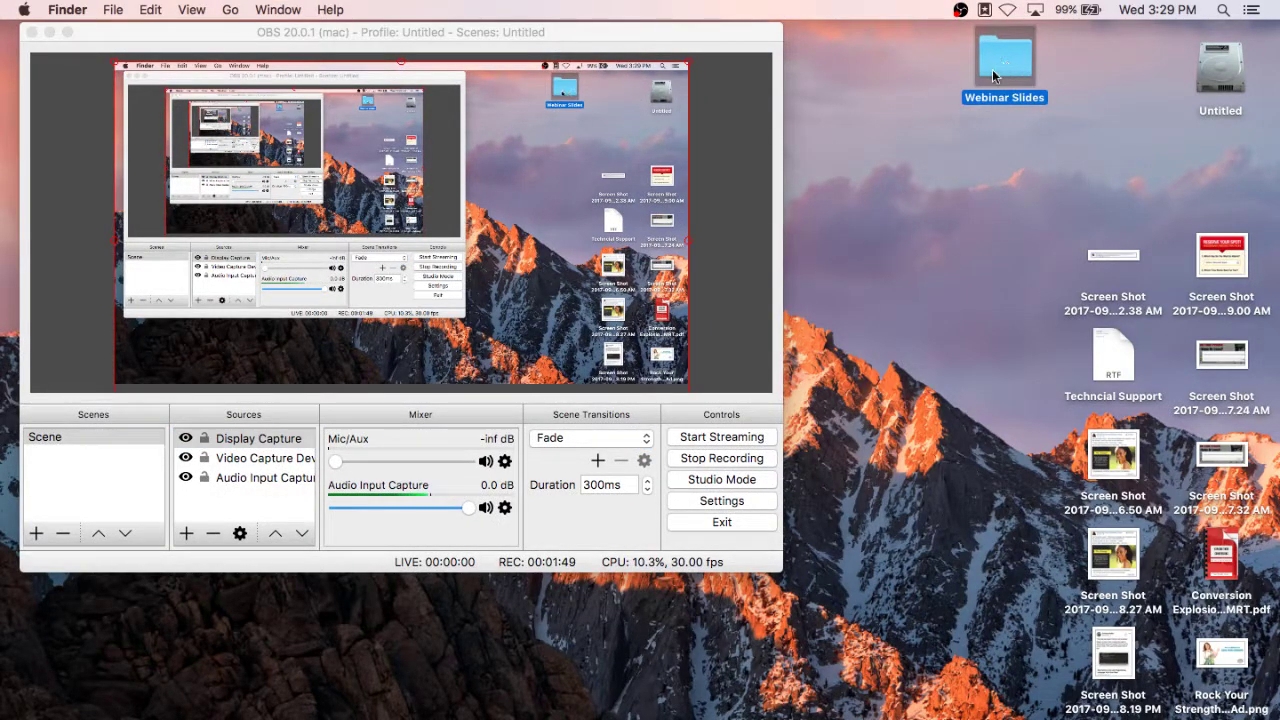
pyautogui.click(895, 118)
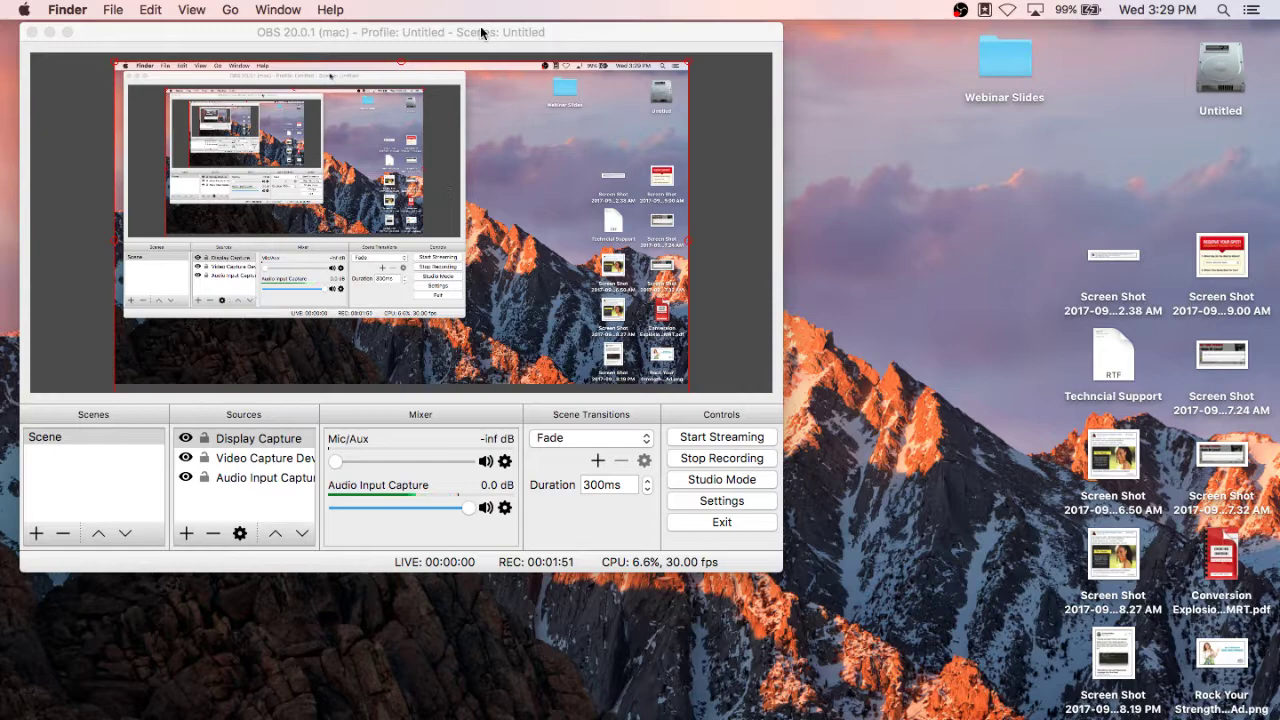
pyautogui.moveTo(480, 26)
pyautogui.mouseDown()
pyautogui.moveTo(500, 24)
pyautogui.moveTo(497, 40)
pyautogui.mouseUp()
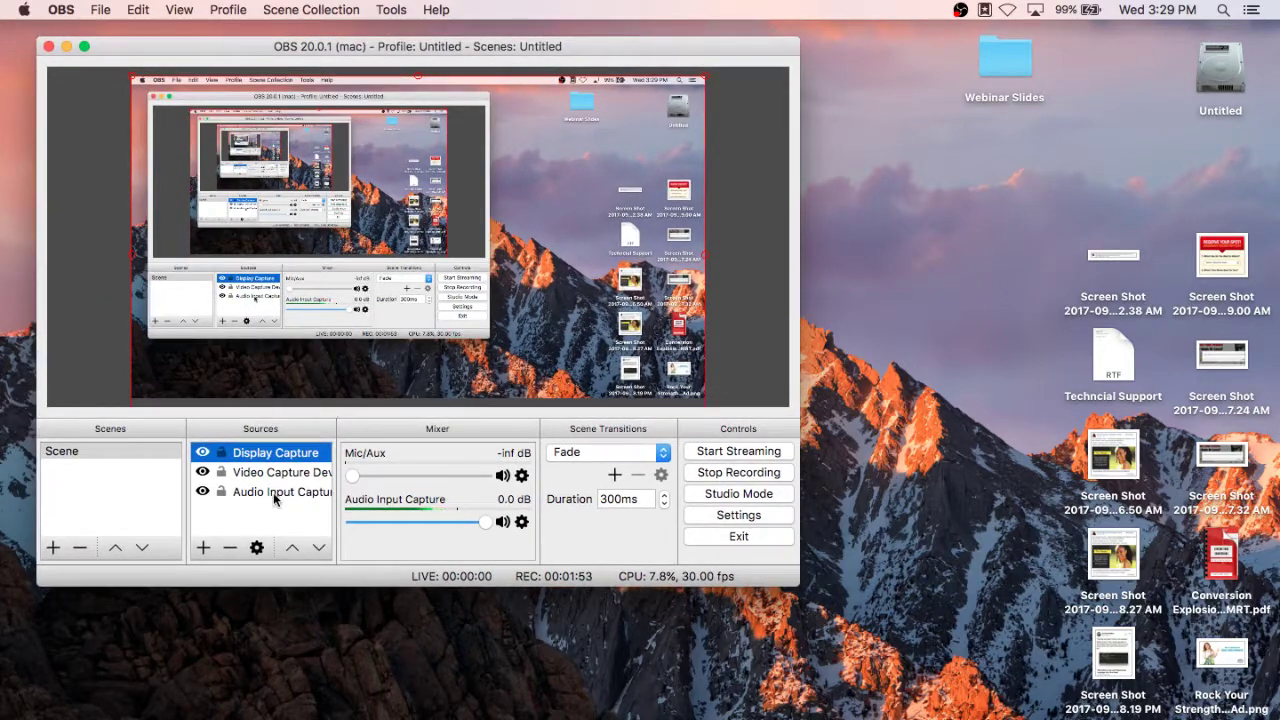
pyautogui.click(257, 513)
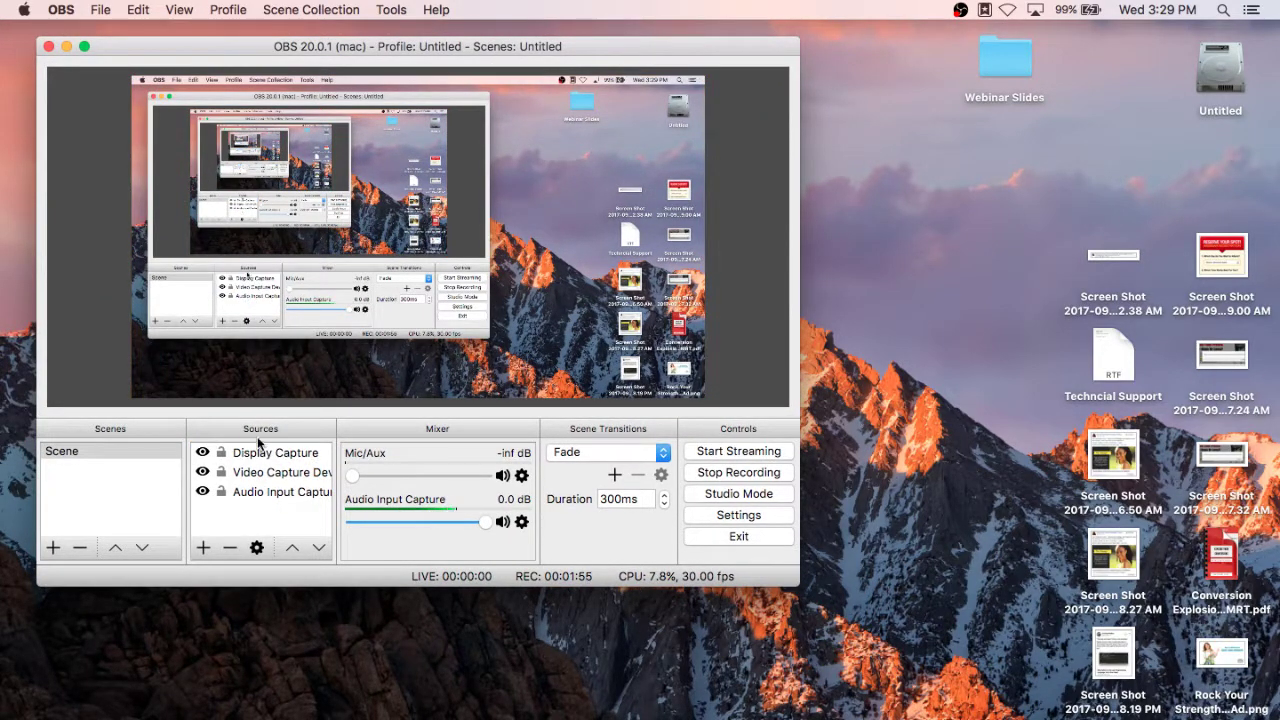
# Add a new Image Slide Show source to the scene.
pyautogui.click(203, 548)
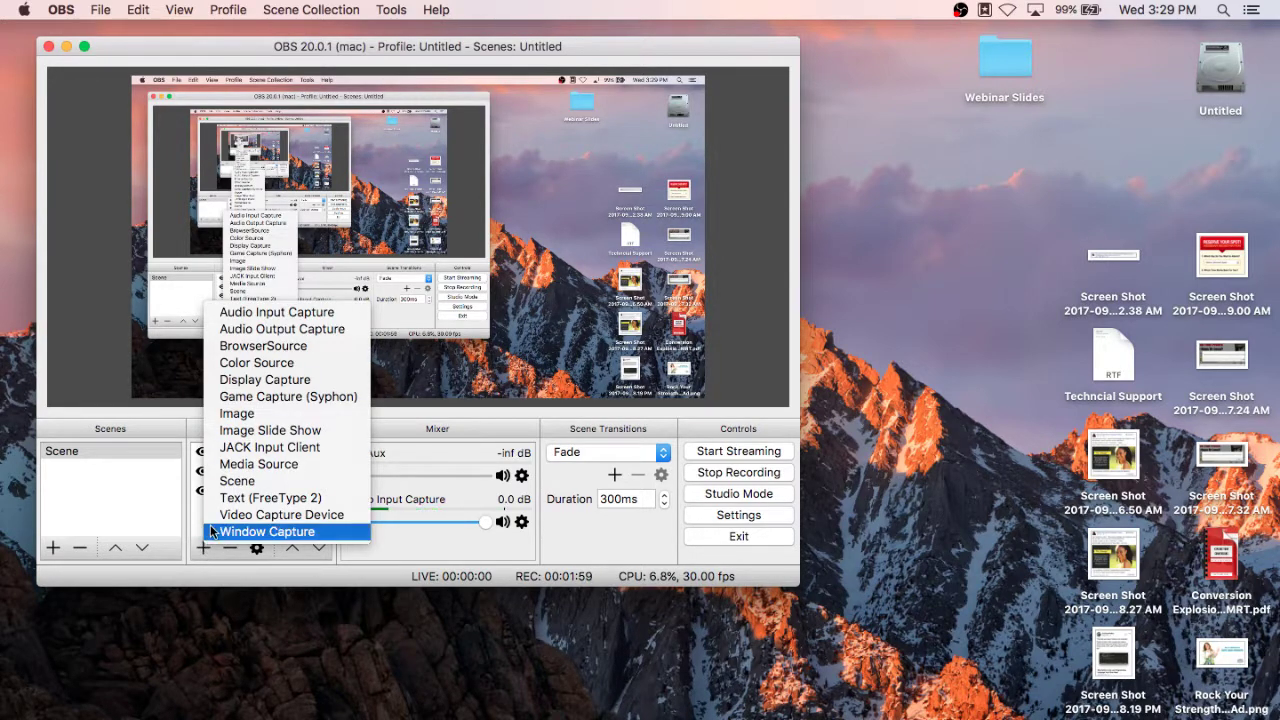
pyautogui.click(279, 431)
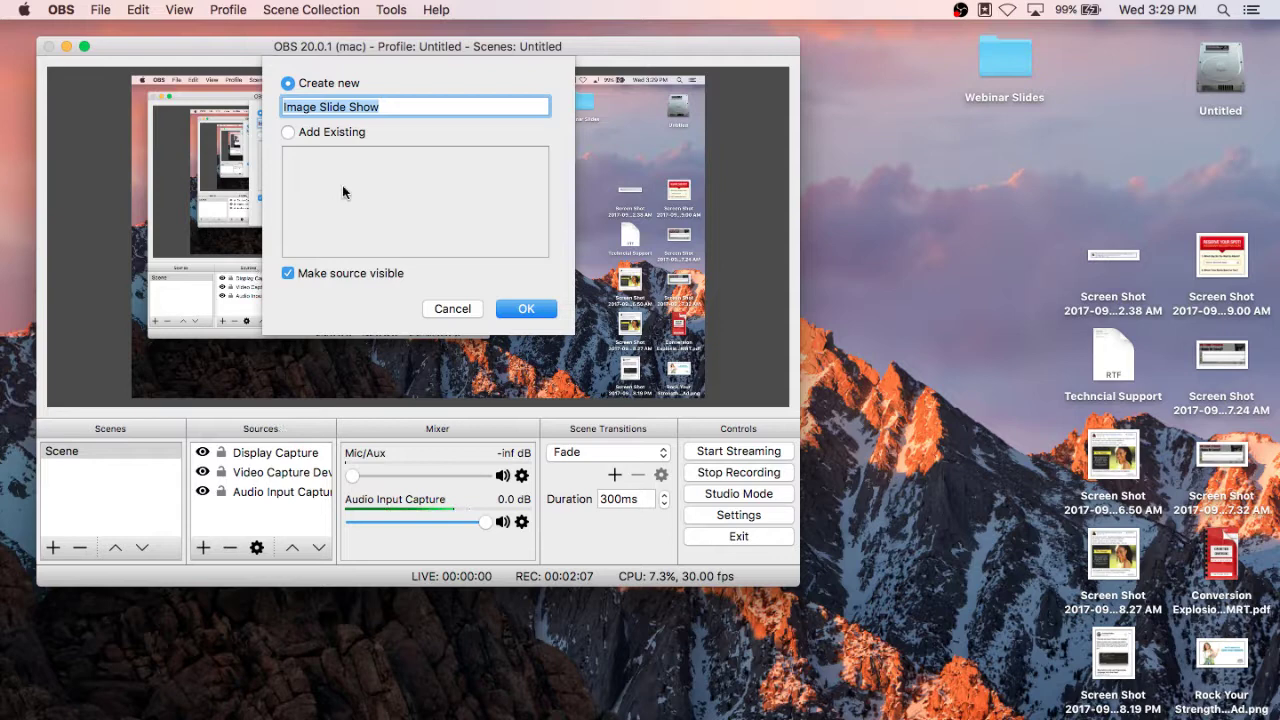
pyautogui.click(522, 308)
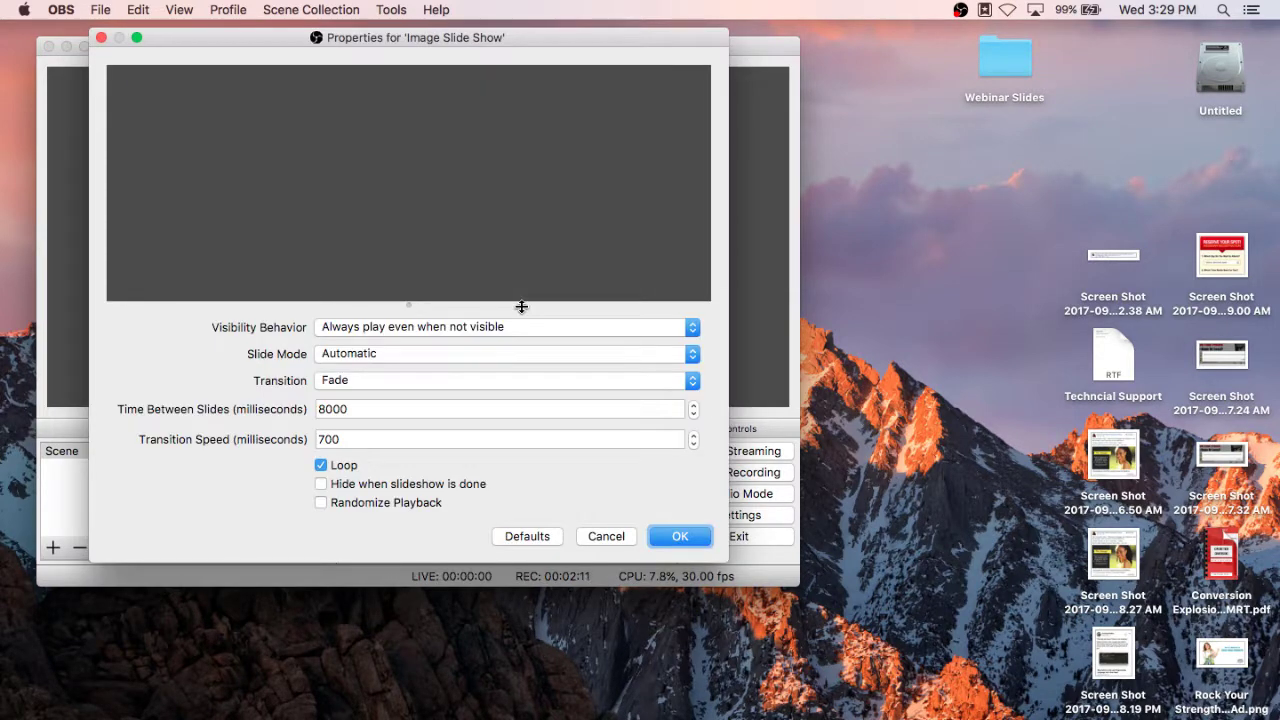
pyautogui.moveTo(503, 40)
pyautogui.mouseDown()
pyautogui.moveTo(893, 80)
pyautogui.moveTo(655, 75)
pyautogui.moveTo(575, 52)
pyautogui.moveTo(514, 53)
pyautogui.mouseUp()
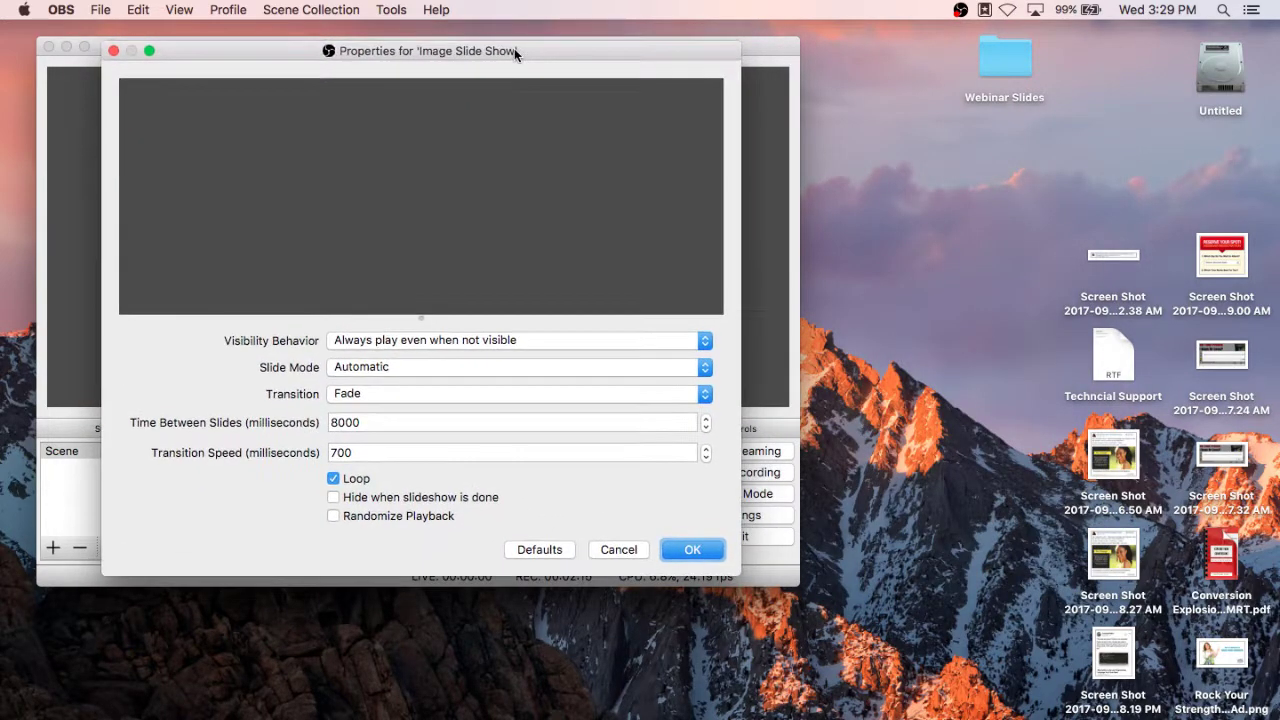
# Keep playing when not visible, set Slide Mode to Manual and Transition to Cut.
pyautogui.click(498, 340)
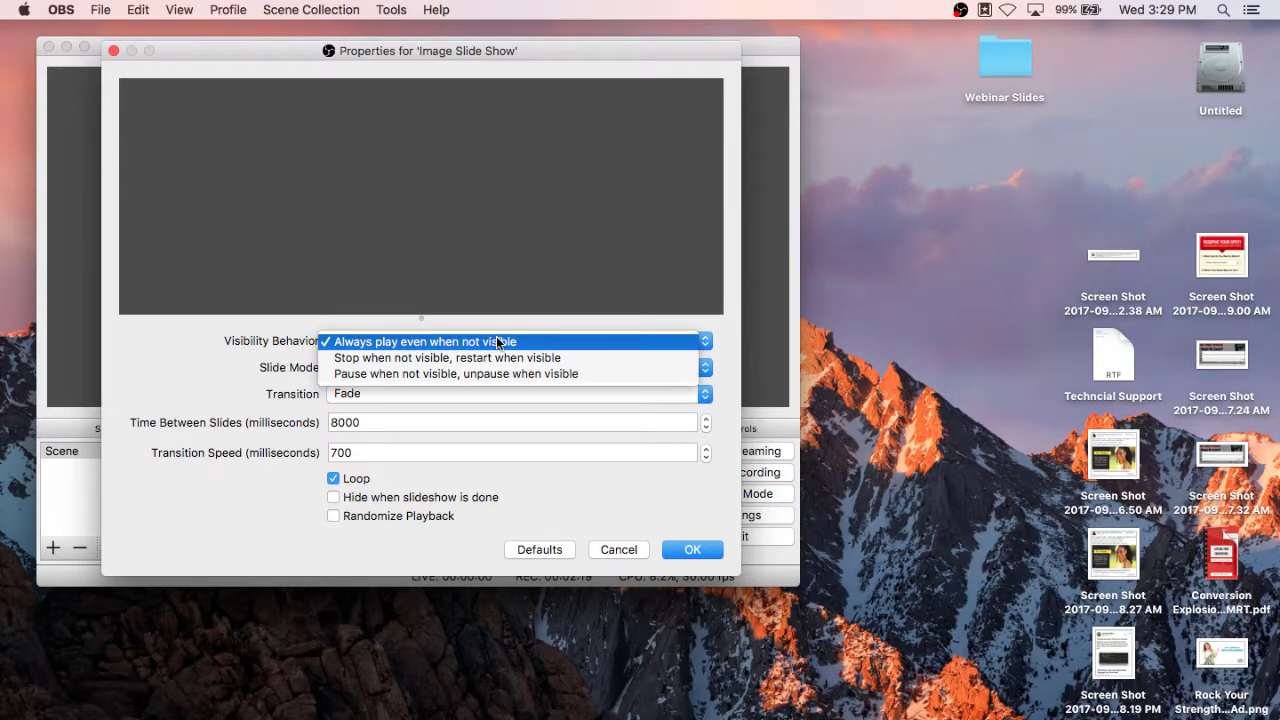
pyautogui.click(505, 343)
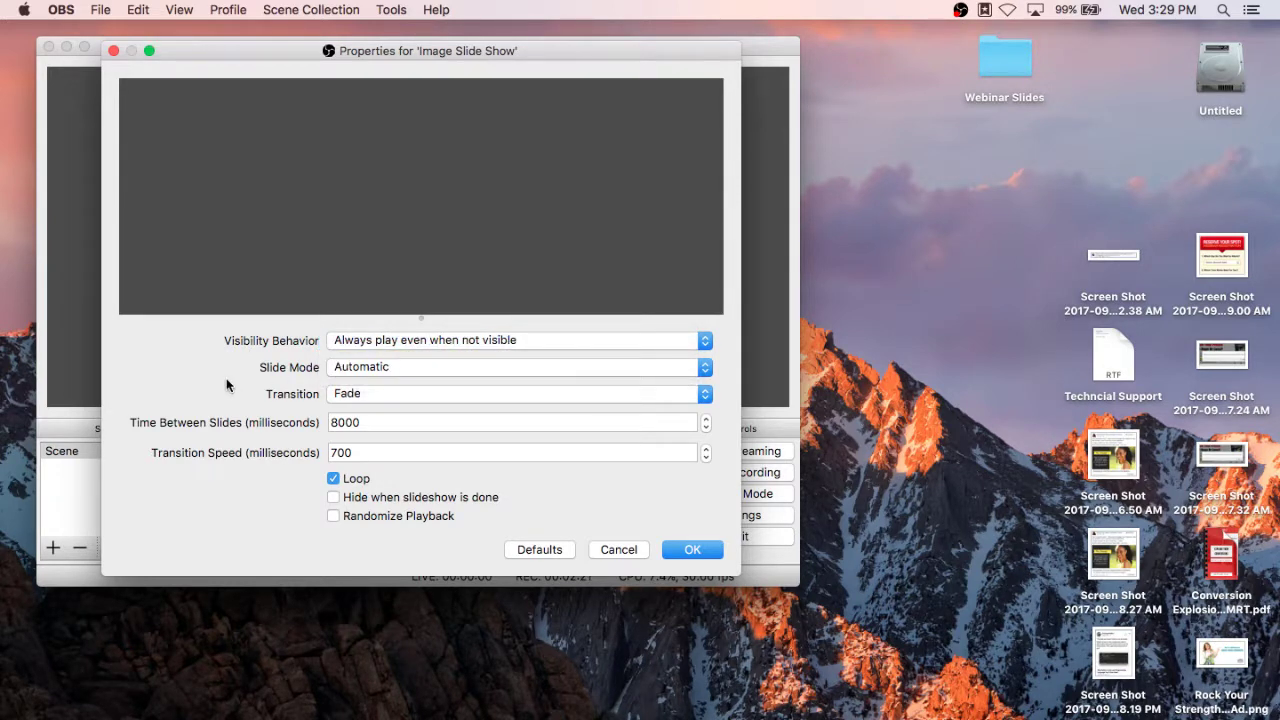
pyautogui.click(703, 368)
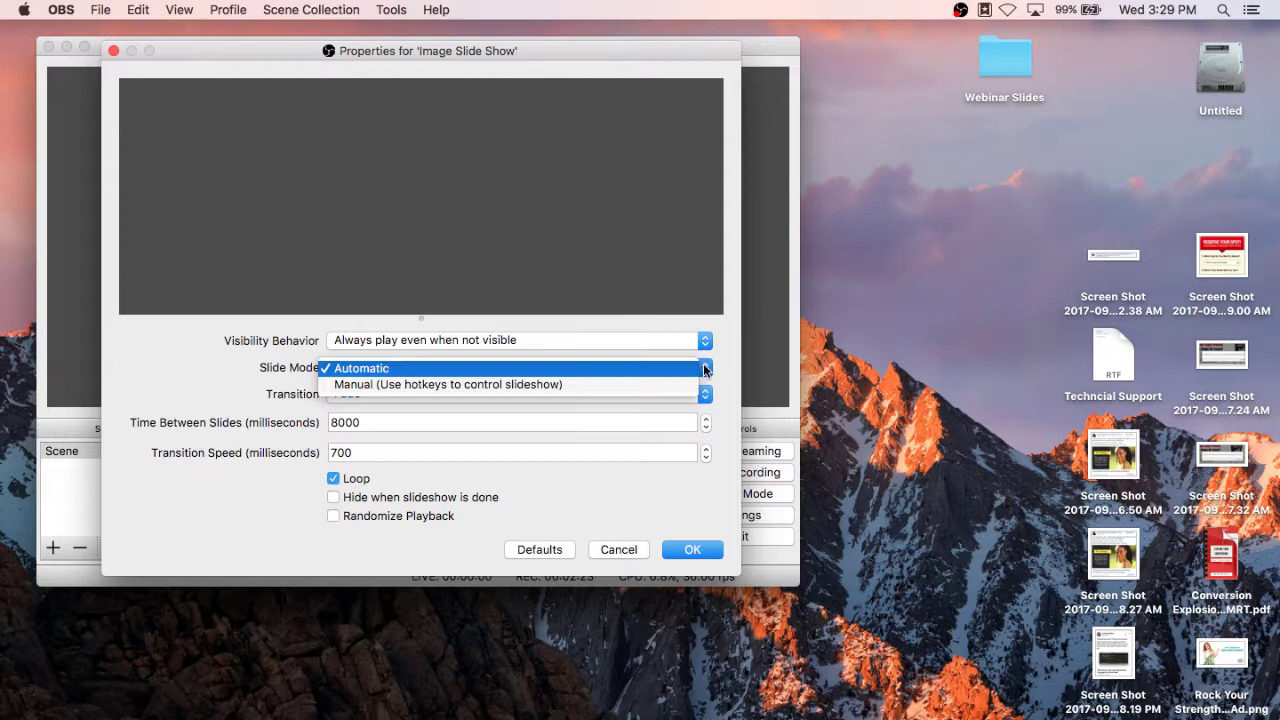
pyautogui.click(580, 386)
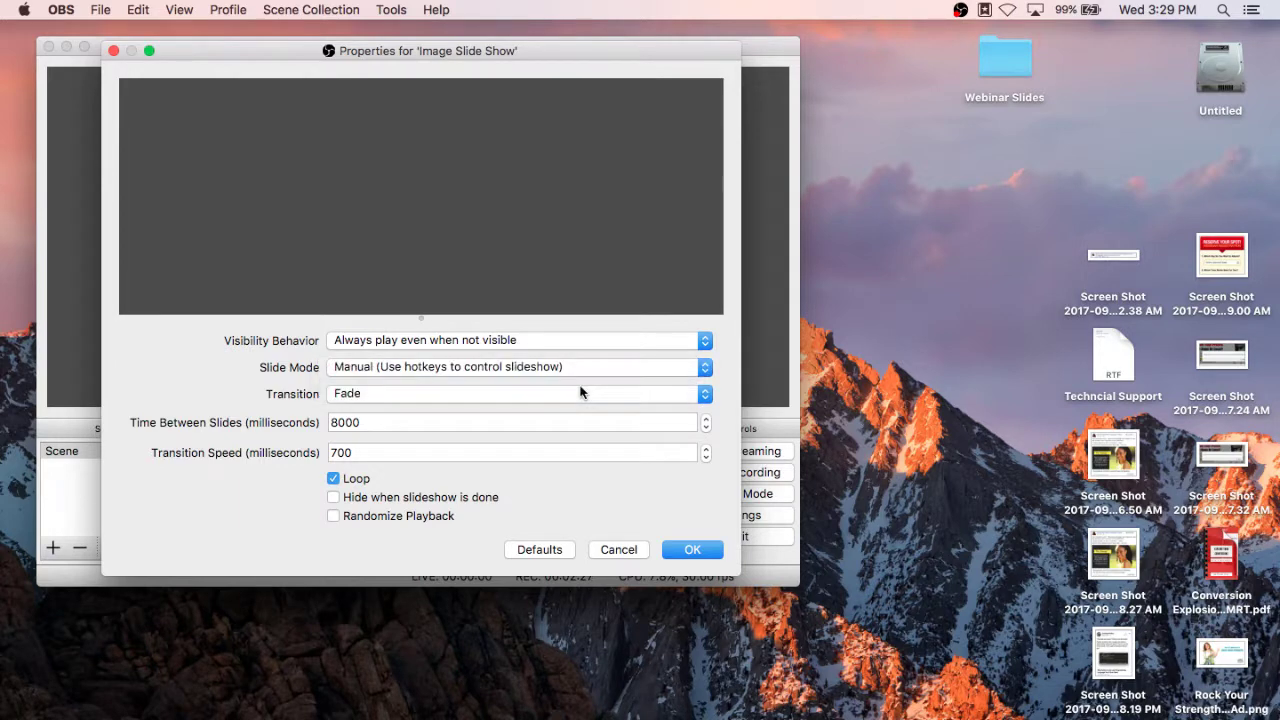
pyautogui.click(395, 394)
pyautogui.click(366, 377)
# Scroll to the empty Image Files list and bring up its add options.
pyautogui.scroll(-3, 260, 455)
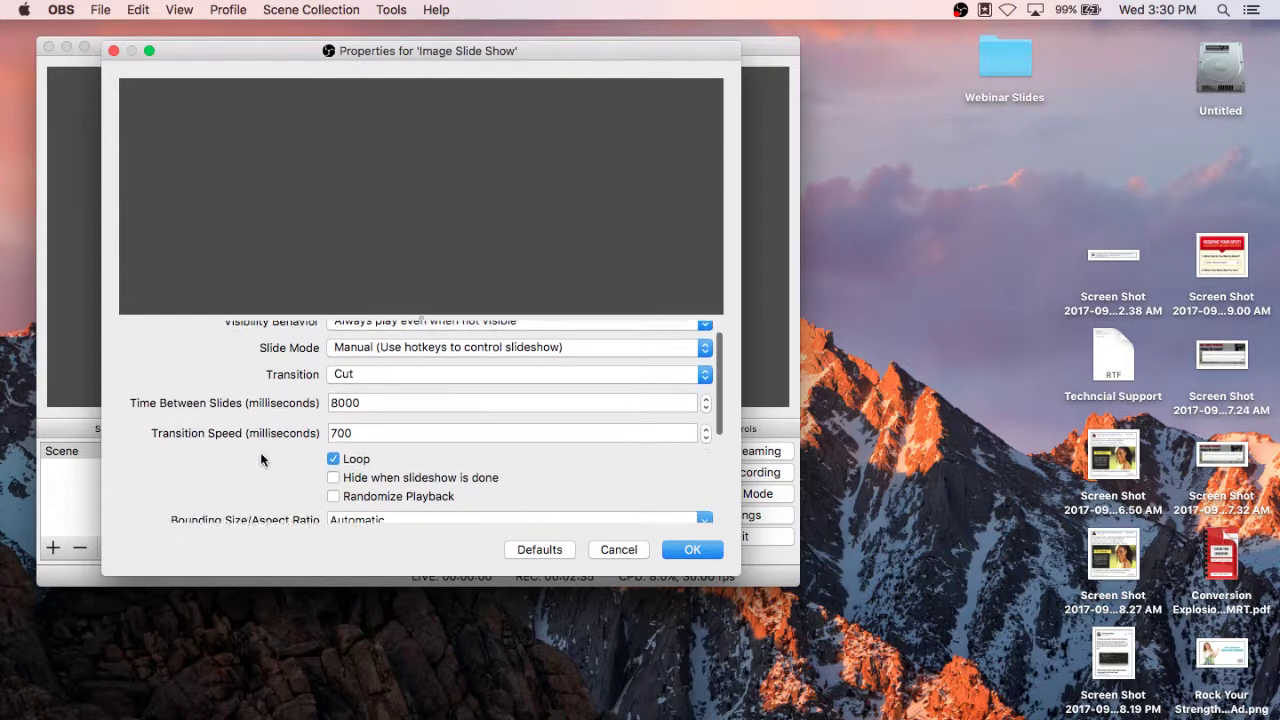
pyautogui.scroll(-4, 260, 456)
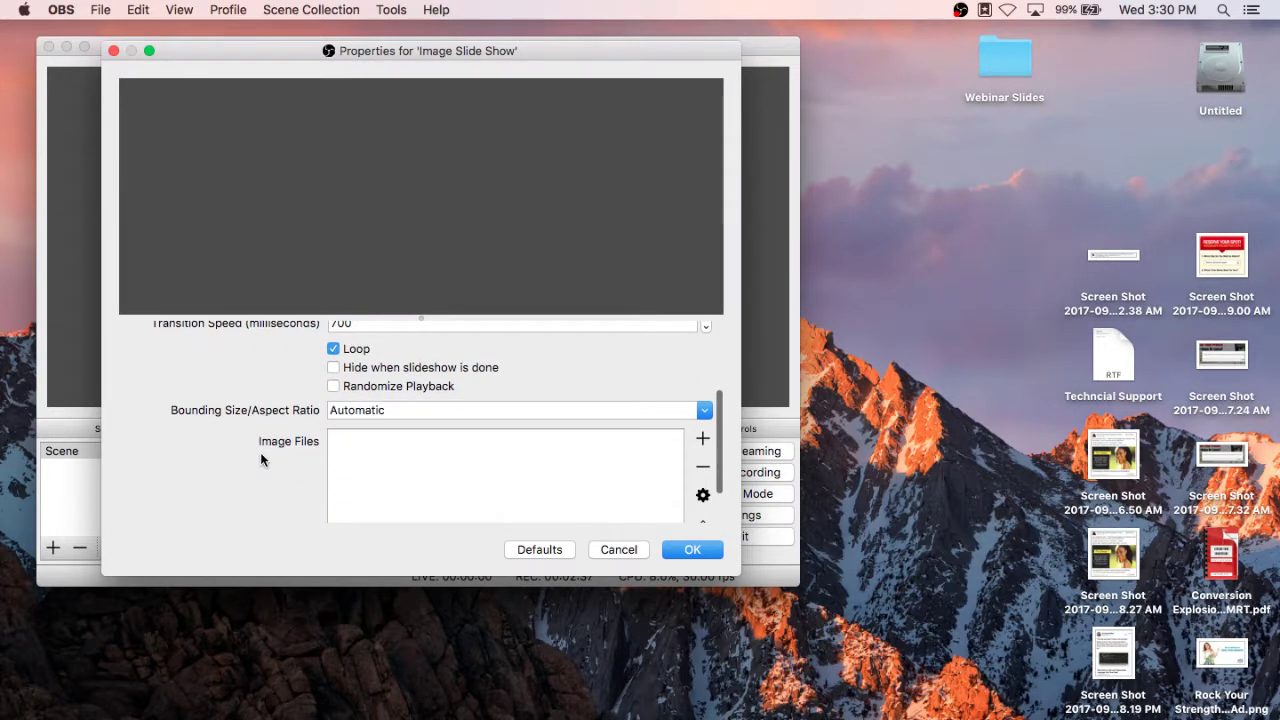
pyautogui.click(431, 431)
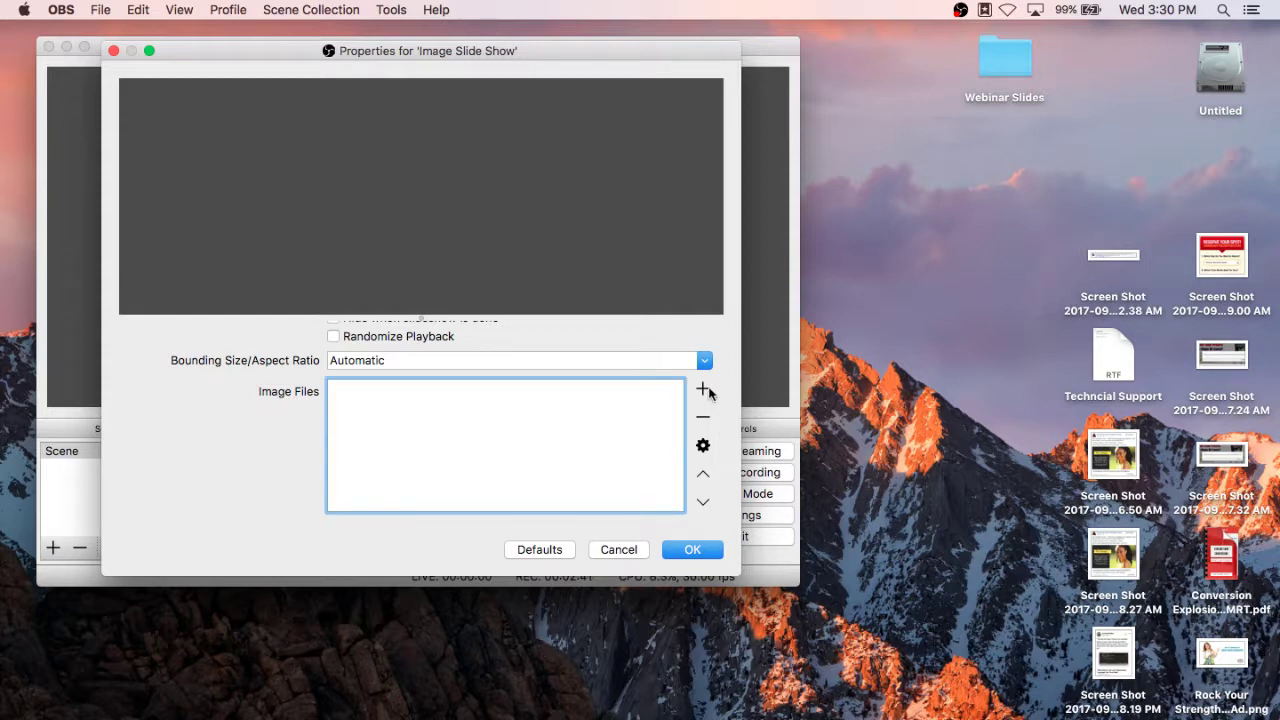
pyautogui.scroll(1, 615, 435)
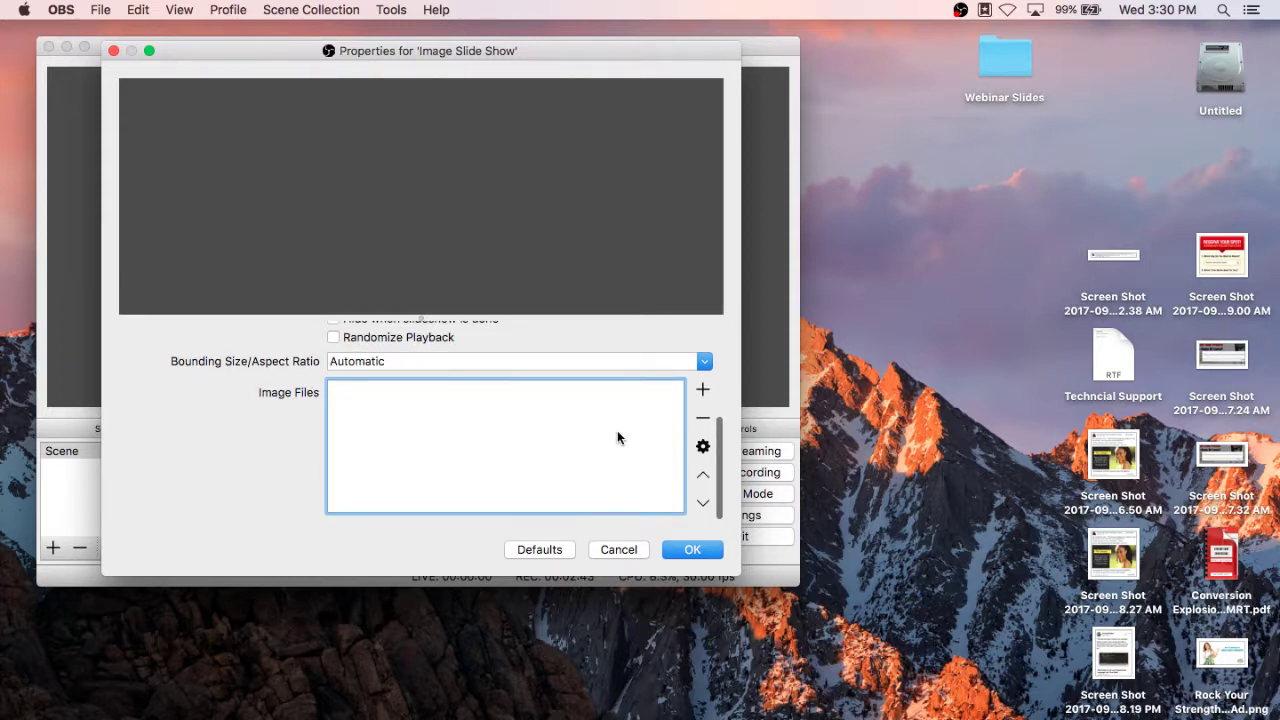
pyautogui.scroll(5, 241, 430)
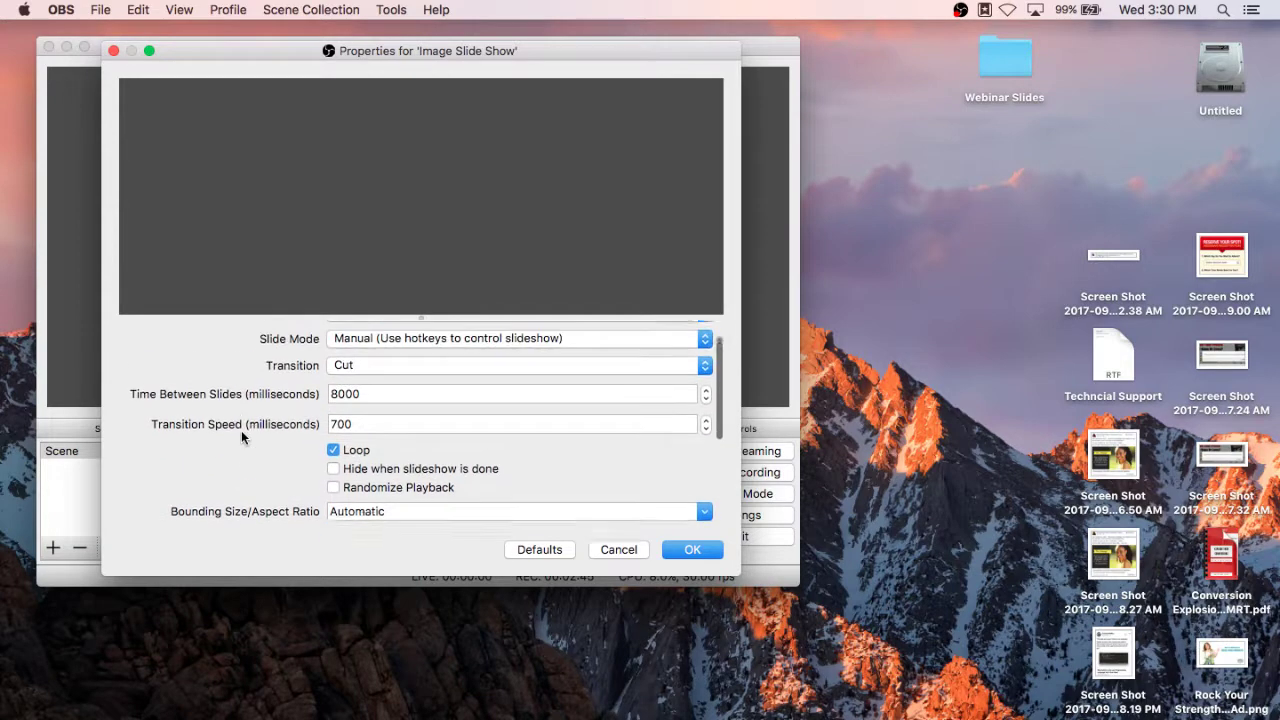
pyautogui.scroll(-5, 254, 410)
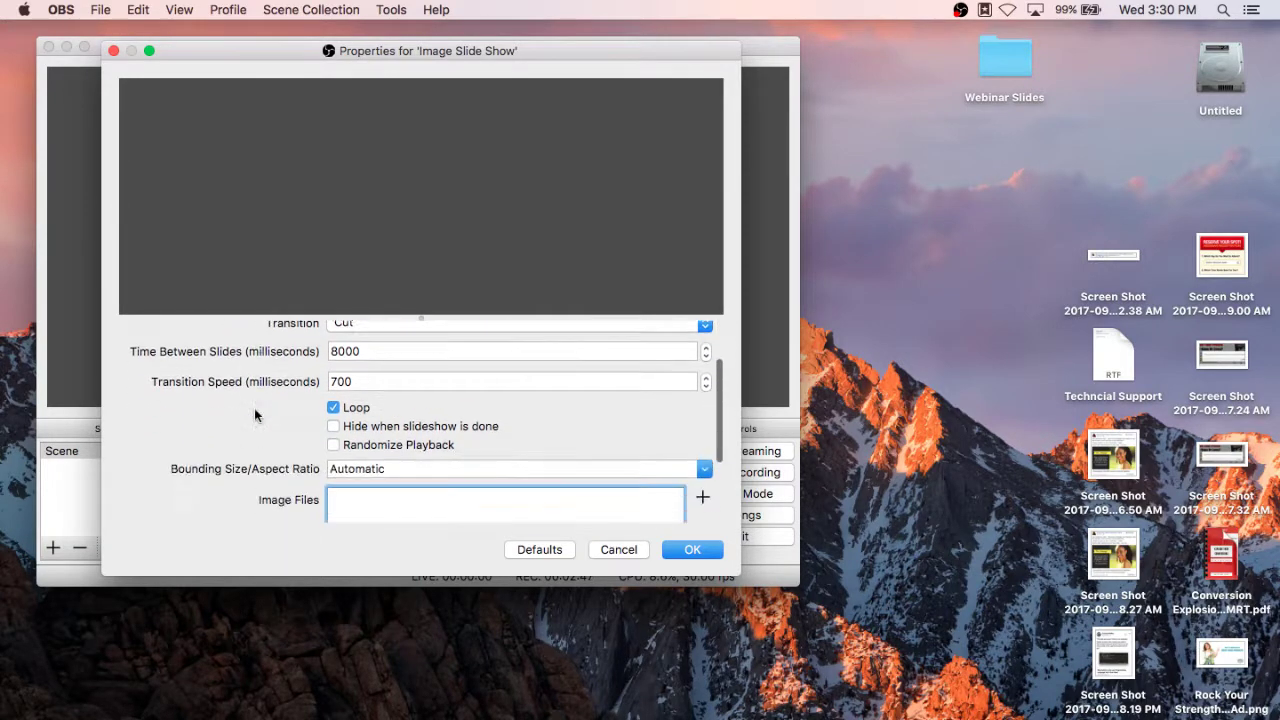
pyautogui.scroll(2, 254, 408)
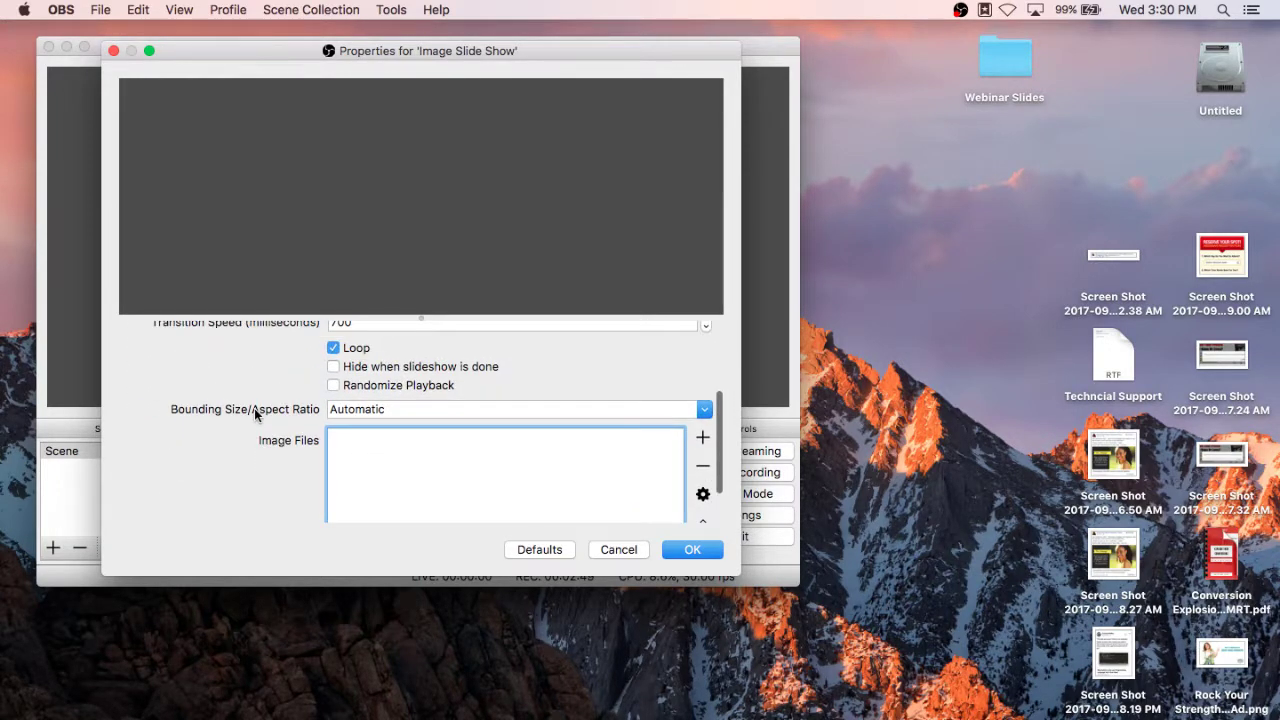
pyautogui.scroll(-2, 261, 445)
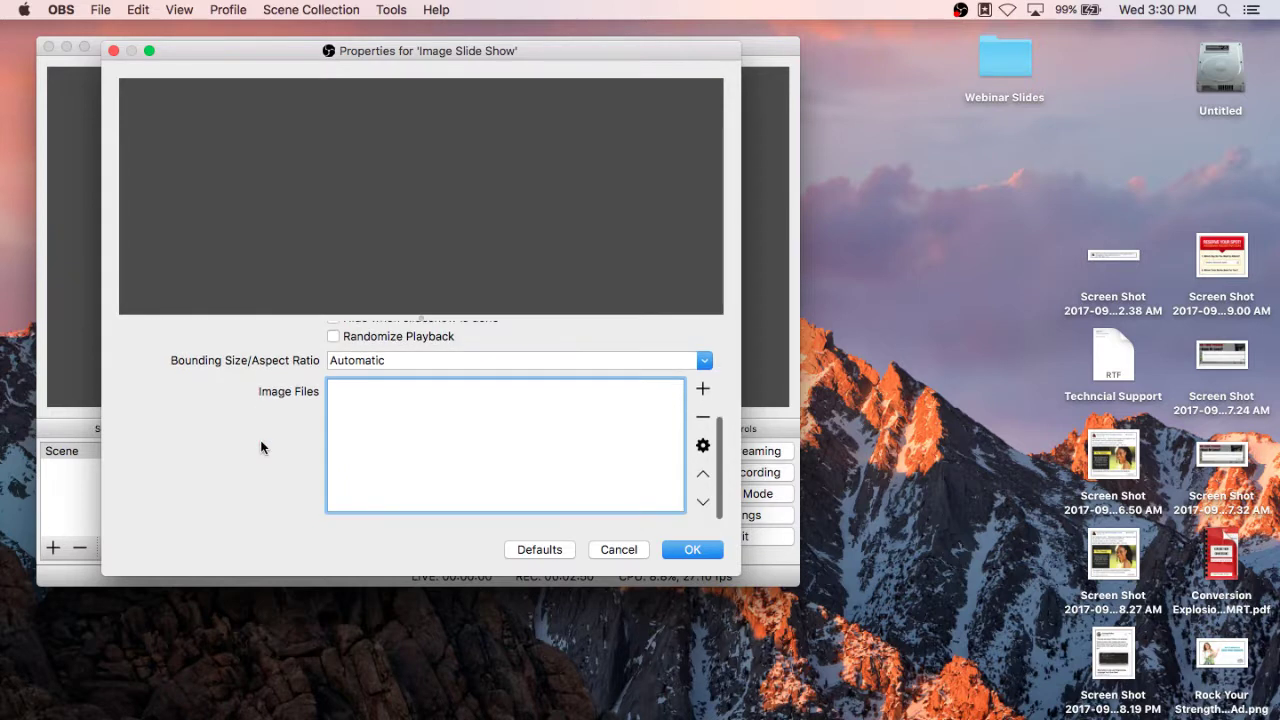
pyautogui.click(703, 390)
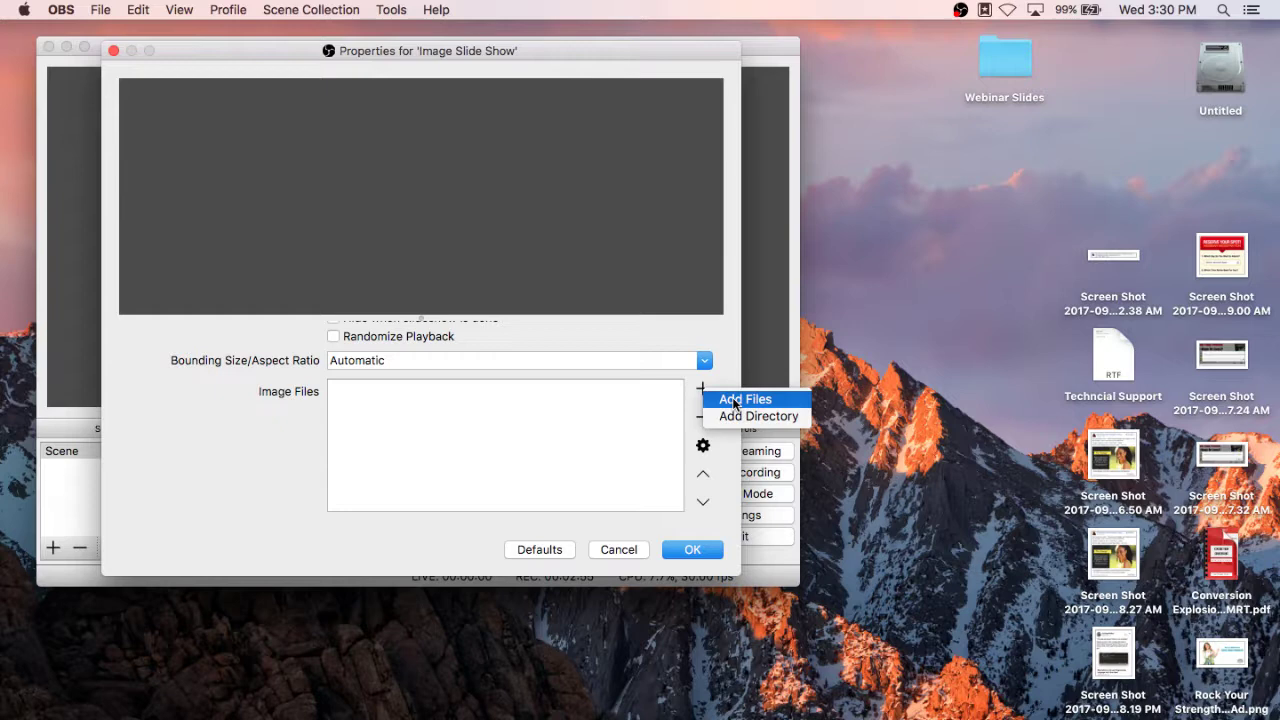
# Add Webinar Slides.001.jpeg and the other two slide JPEGs from the Webinar Slides folder.
pyautogui.click(735, 401)
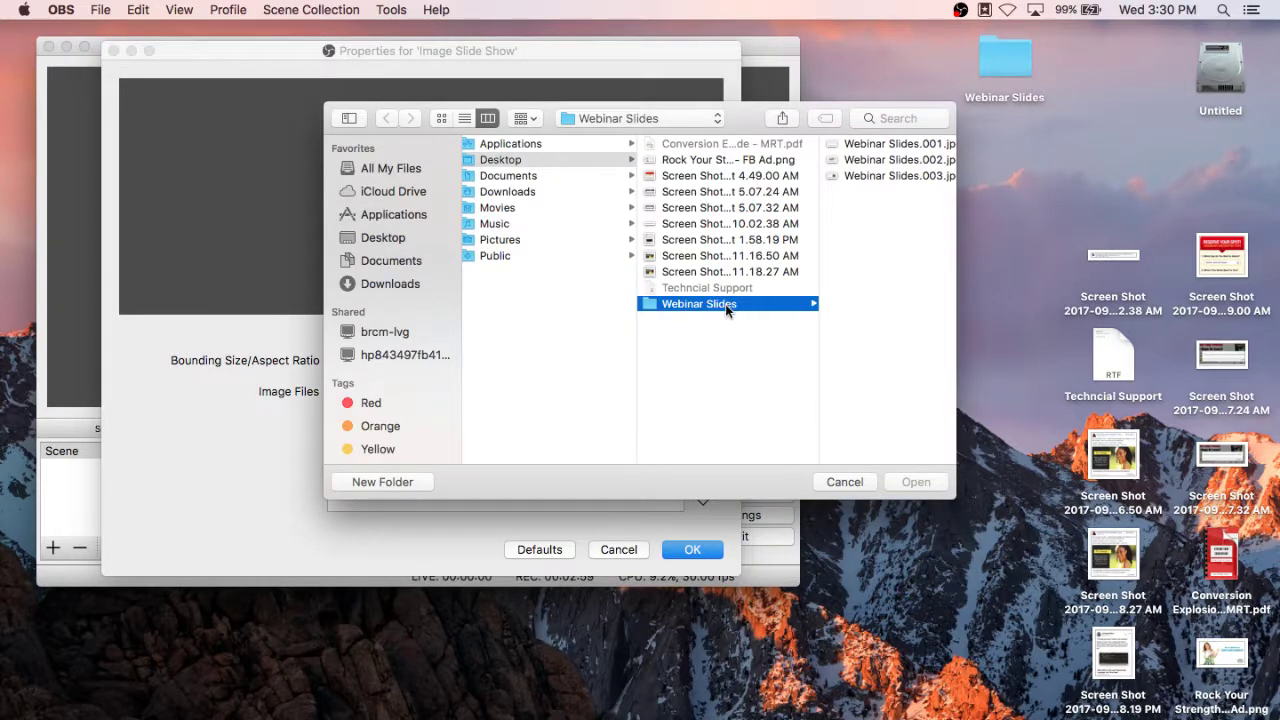
pyautogui.click(901, 143)
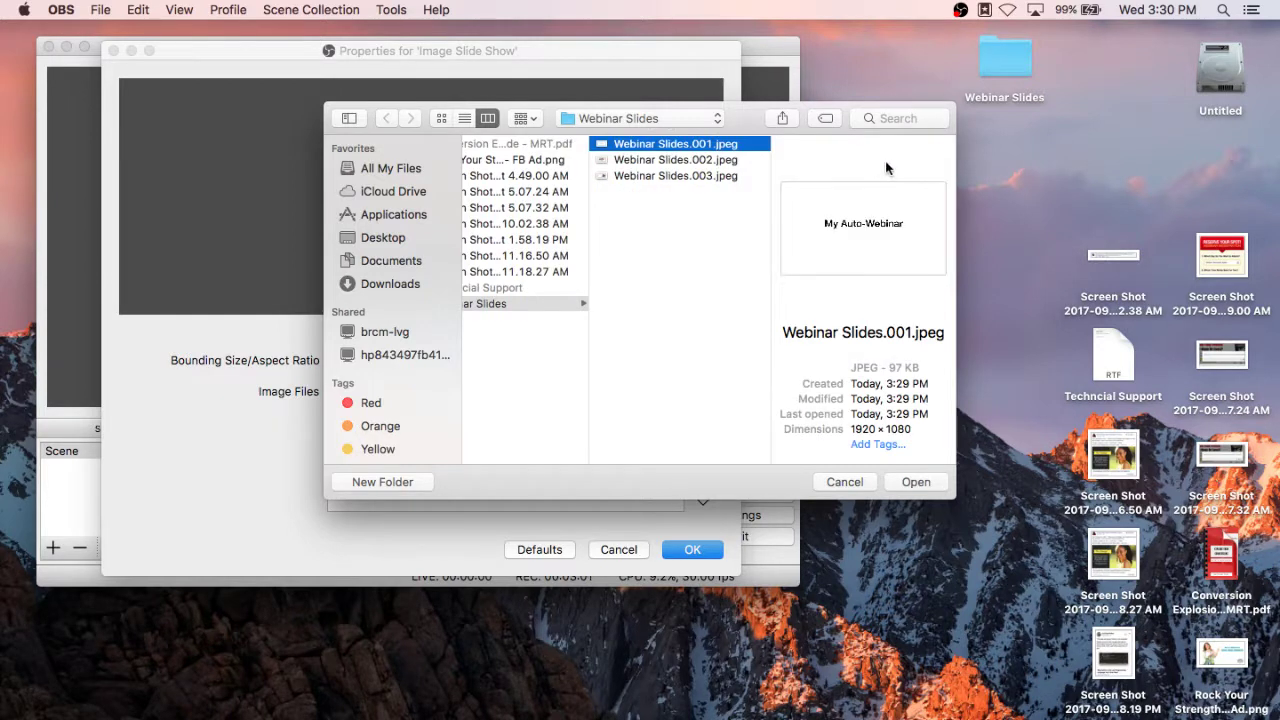
pyautogui.keyDown('shift'); pyautogui.click(673, 176); pyautogui.keyUp('shift')
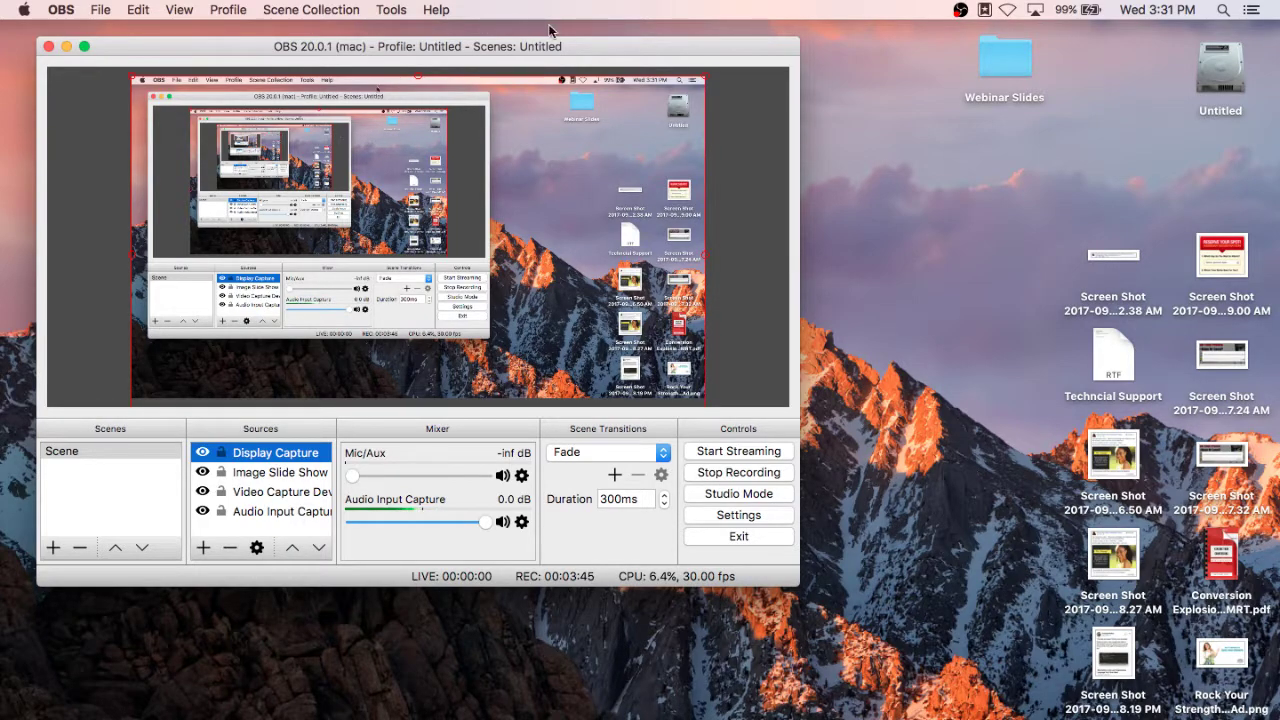
# Move the OBS window toward the centre and select the Image Slide Show source.
pyautogui.moveTo(568, 44); pyautogui.dragTo(665, 74)
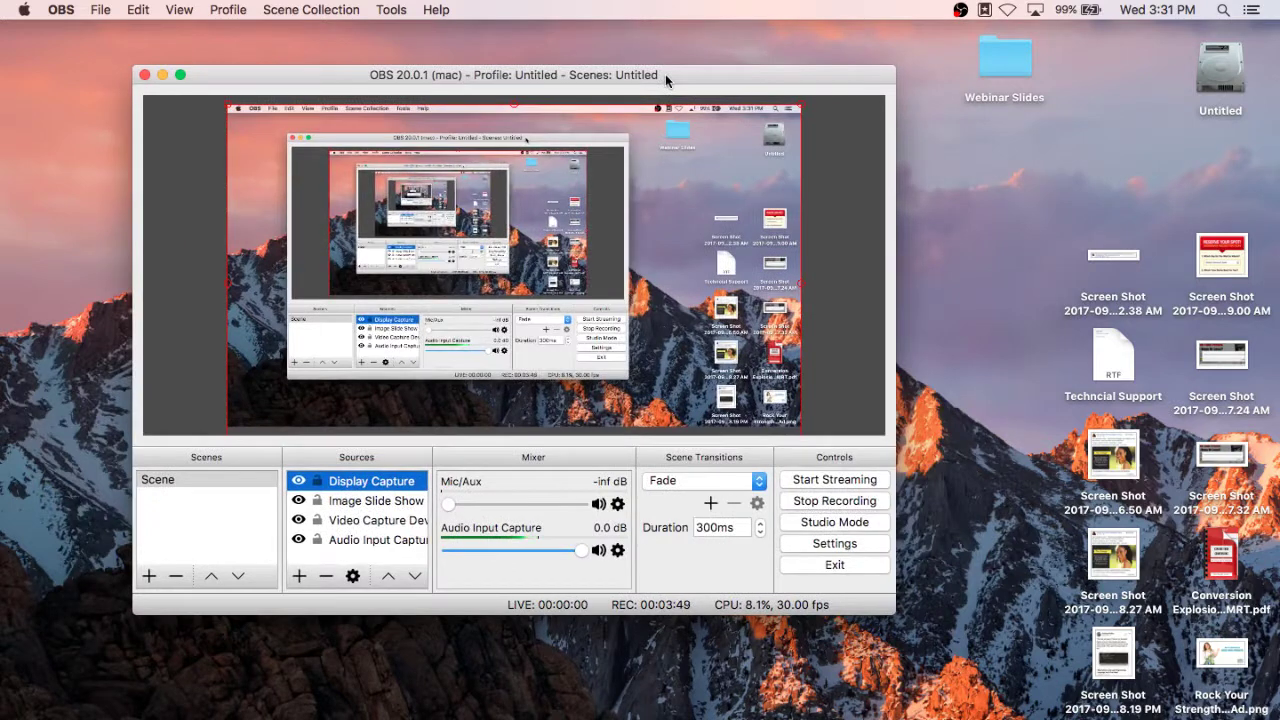
pyautogui.click(357, 509)
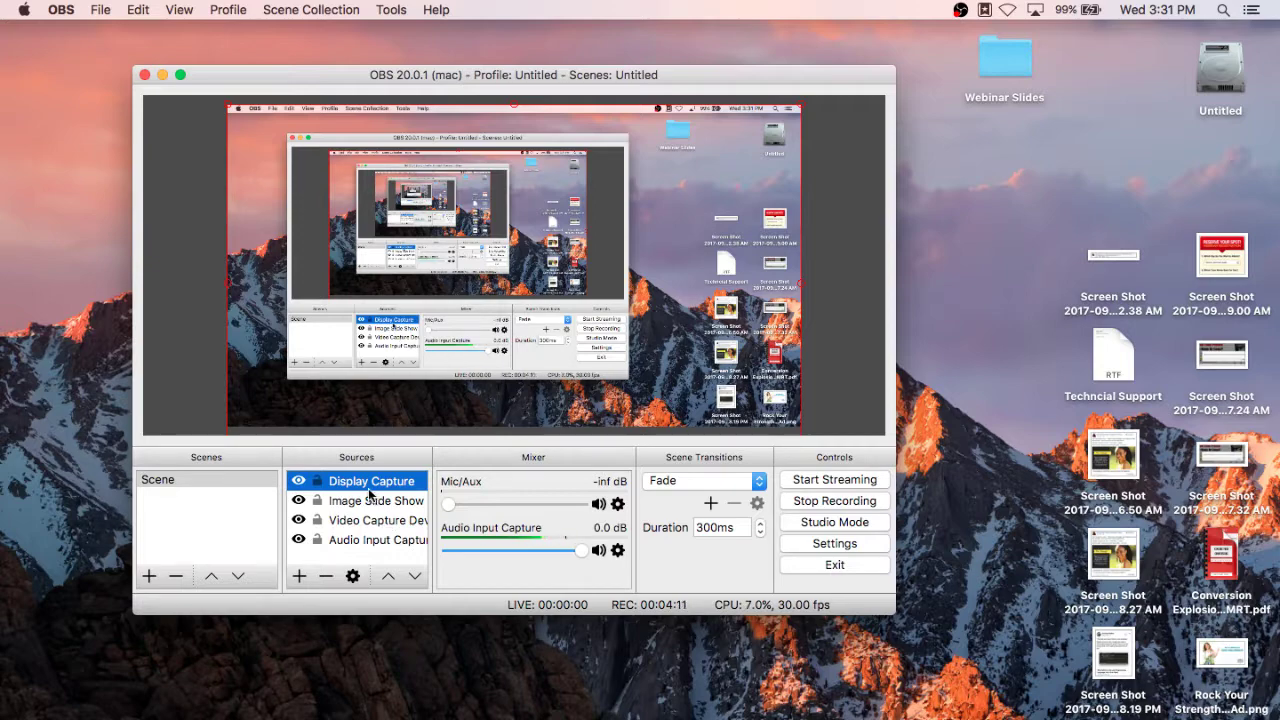
# Open OBS Settings on the Hotkeys page and scroll to the Image Slide Show entries.
pyautogui.click(835, 543)
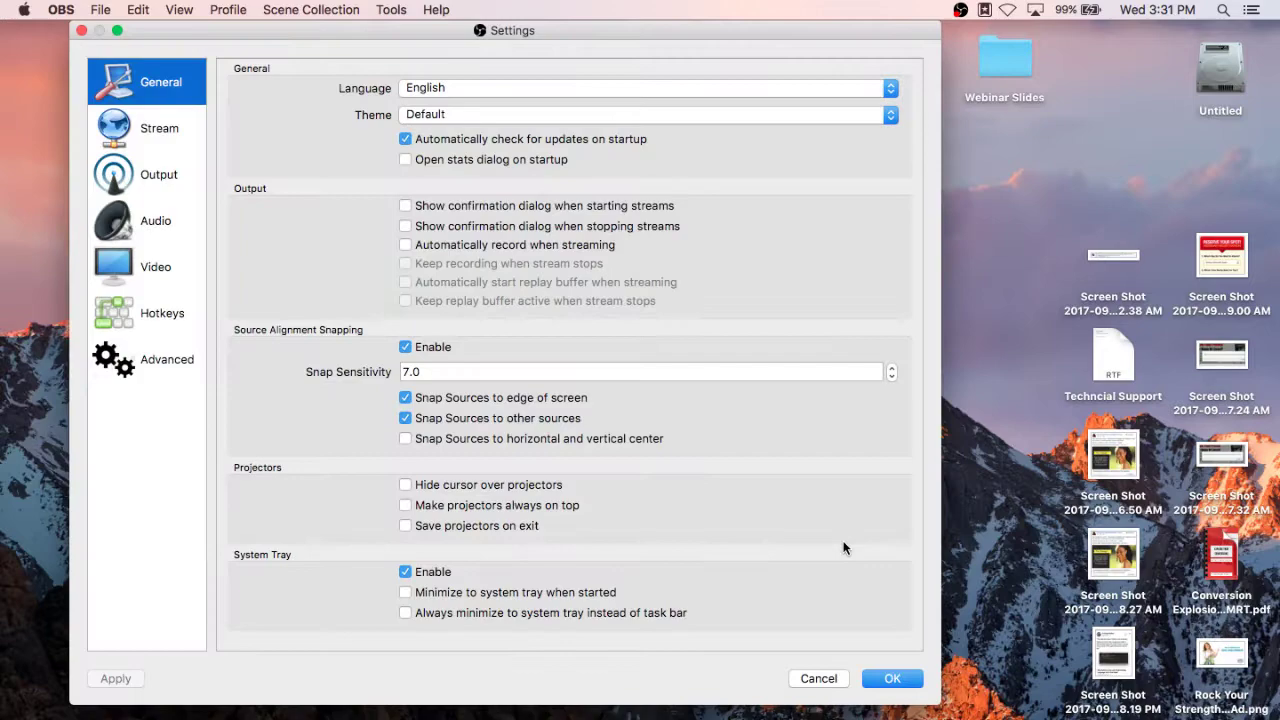
pyautogui.moveTo(569, 42); pyautogui.dragTo(725, 56)
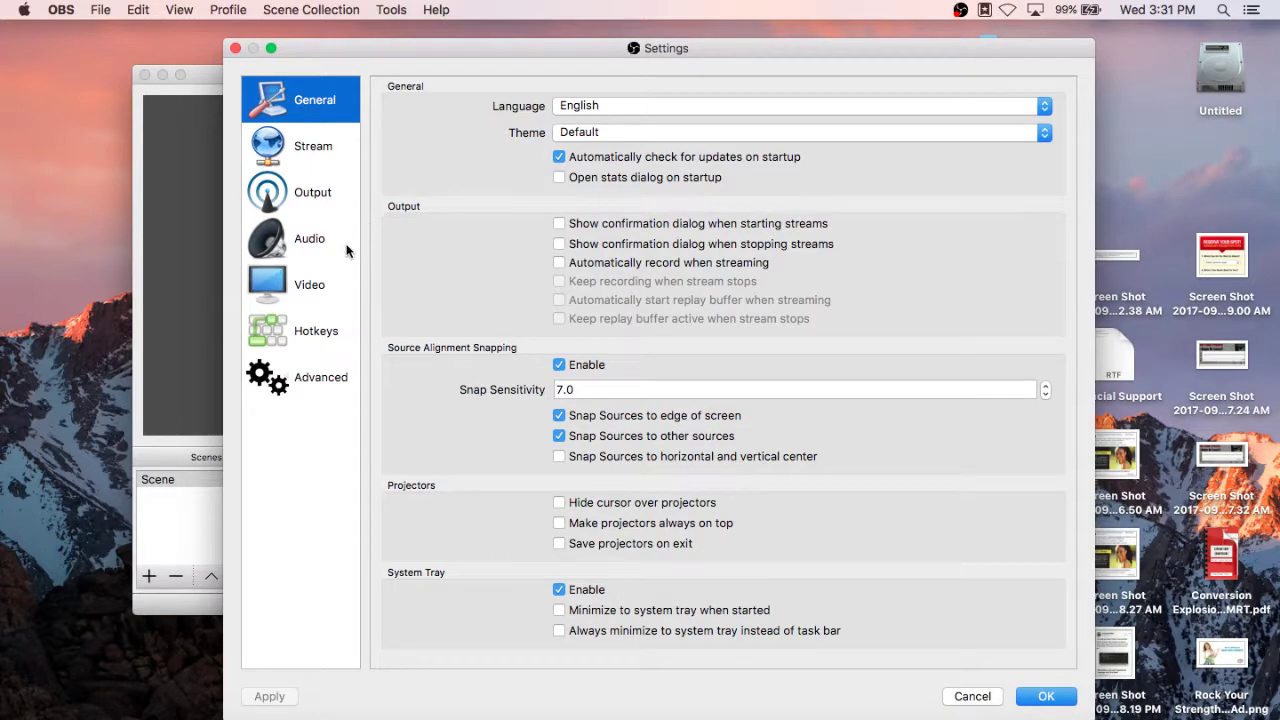
pyautogui.click(306, 335)
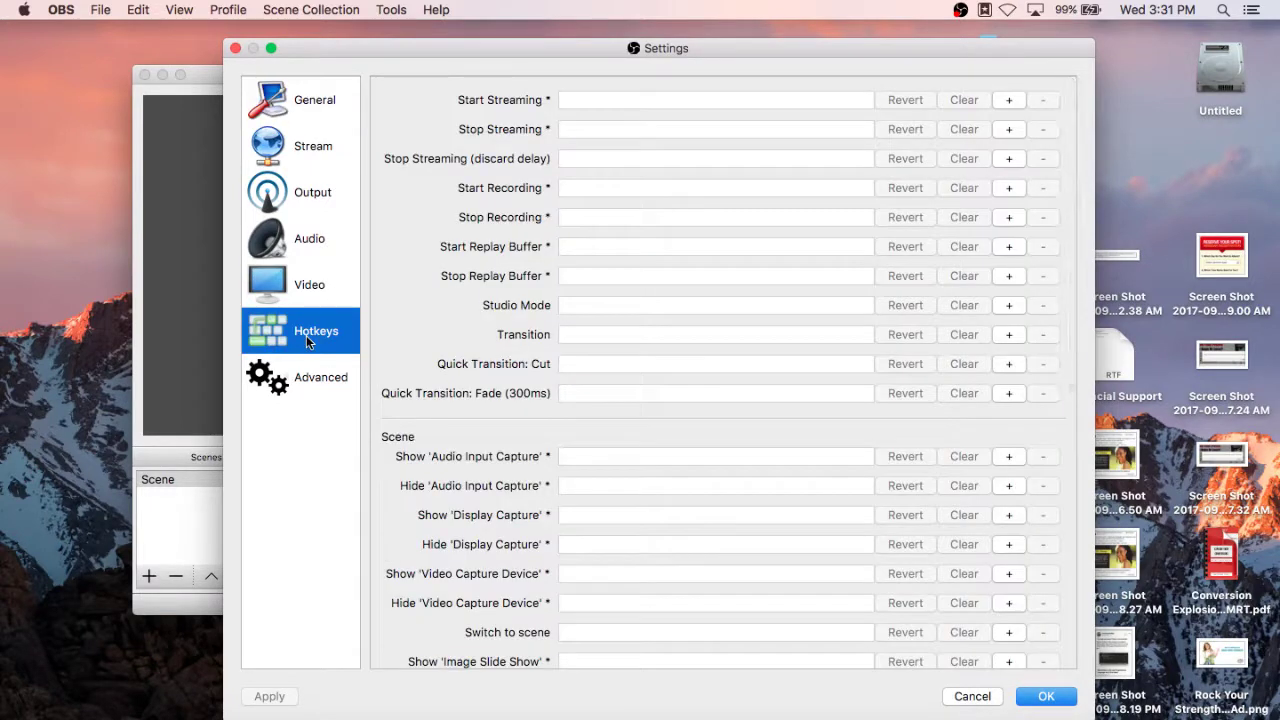
pyautogui.scroll(-10, 477, 440)
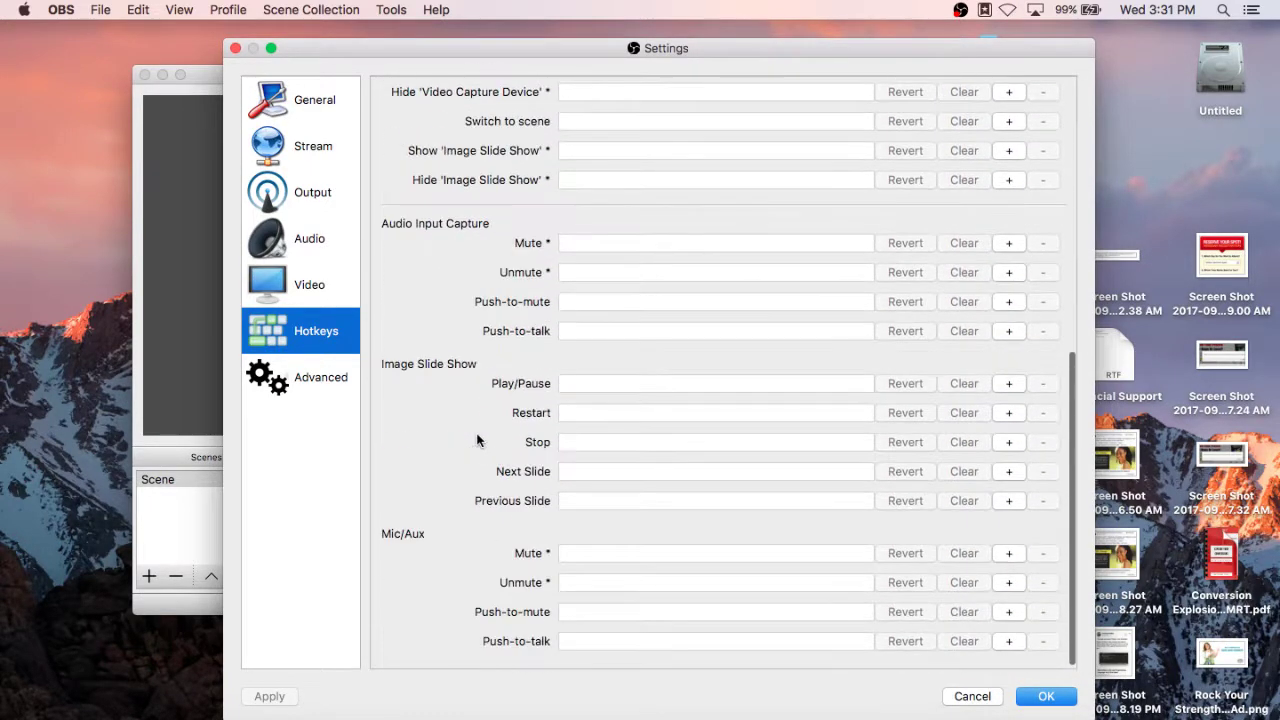
pyautogui.scroll(2, 477, 440)
pyautogui.scroll(-2, 477, 440)
pyautogui.click(443, 366)
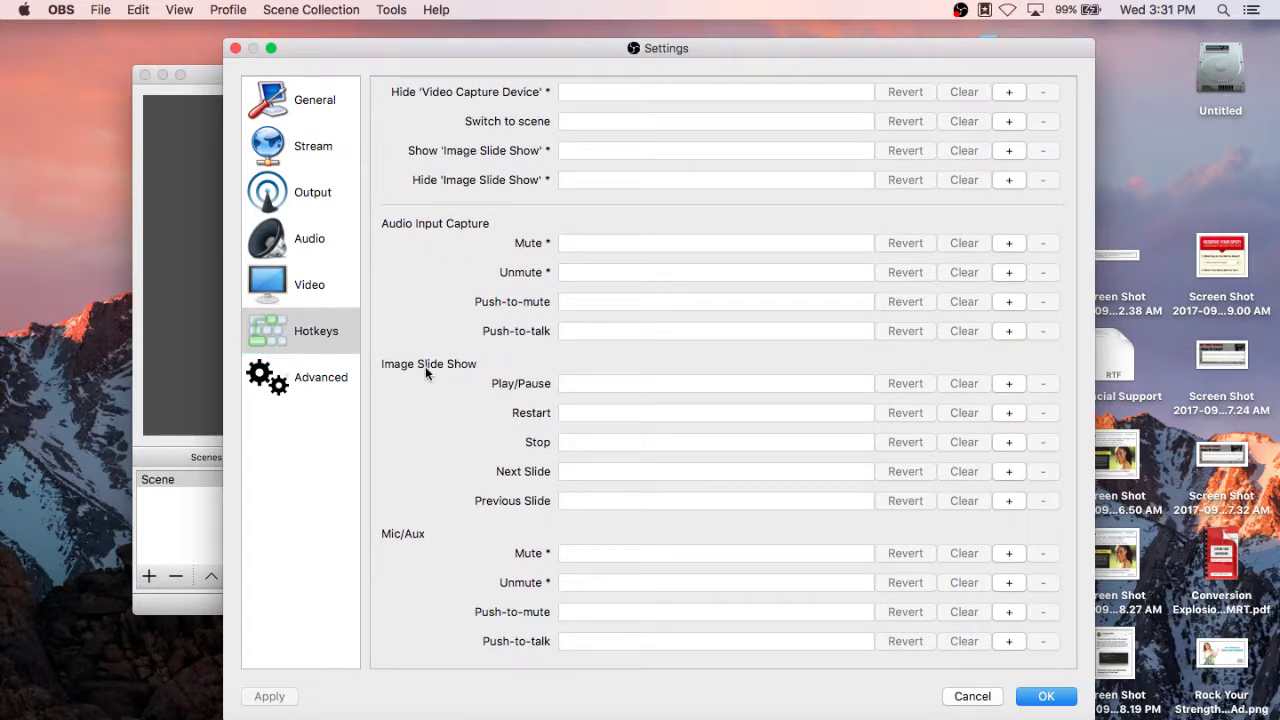
# Assign Right Arrow to Next Slide and Left Arrow to Previous Slide, then save.
pyautogui.click(655, 475)
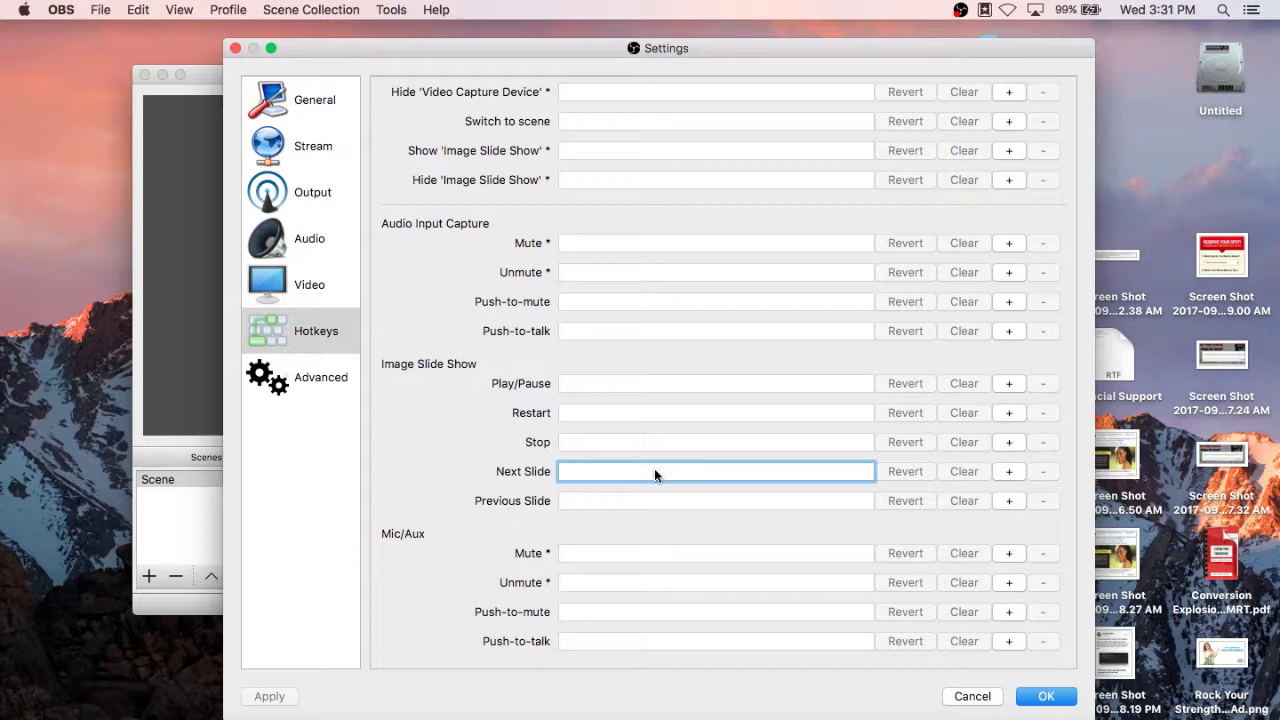
pyautogui.press('Right')
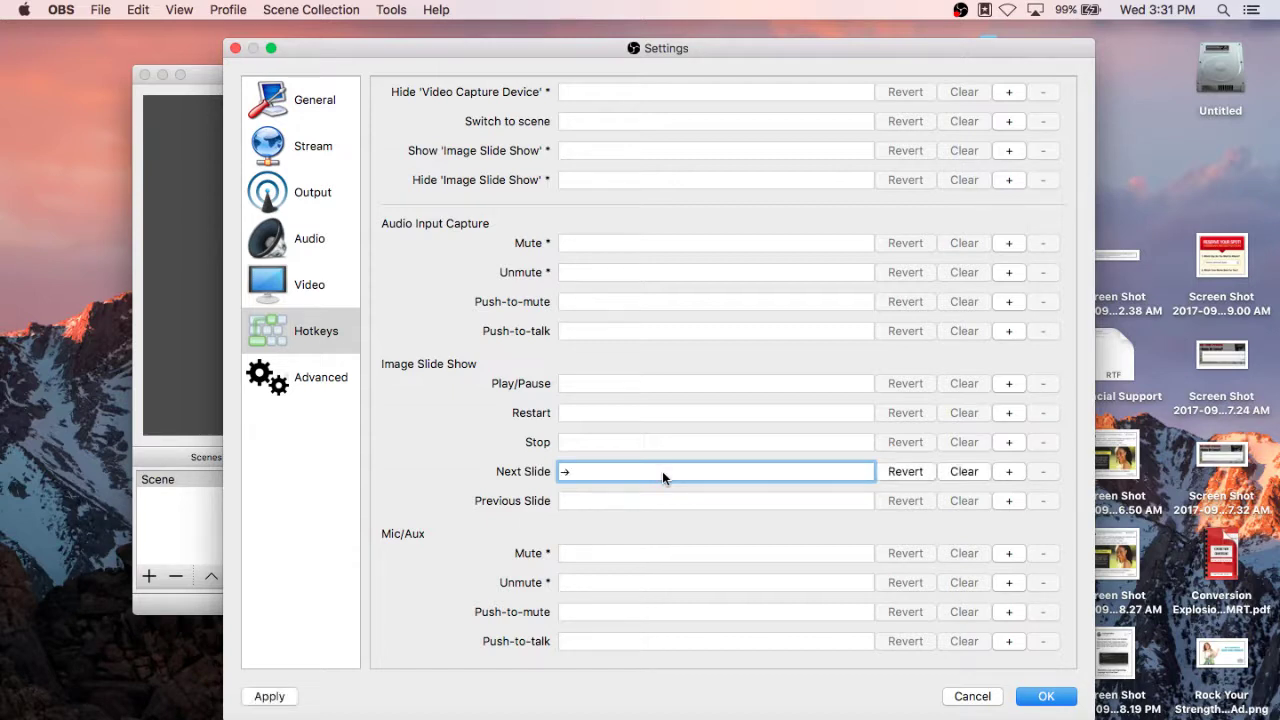
pyautogui.click(666, 503)
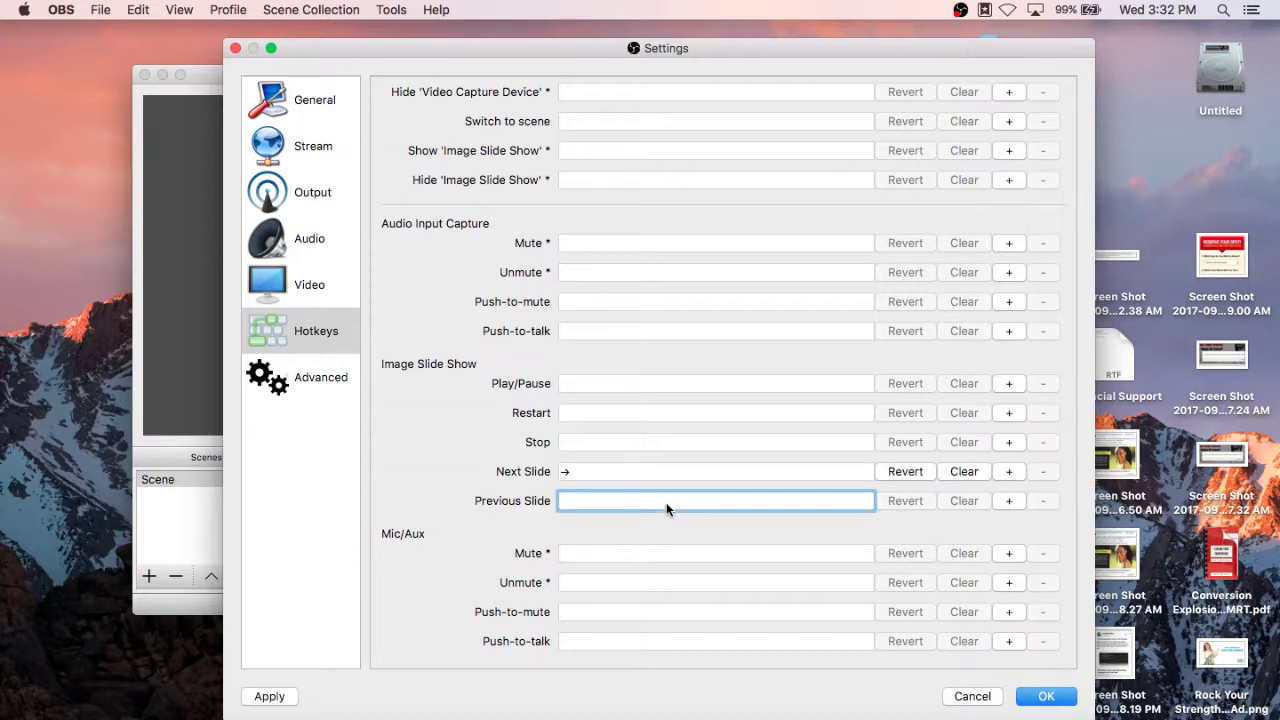
pyautogui.press('Left')
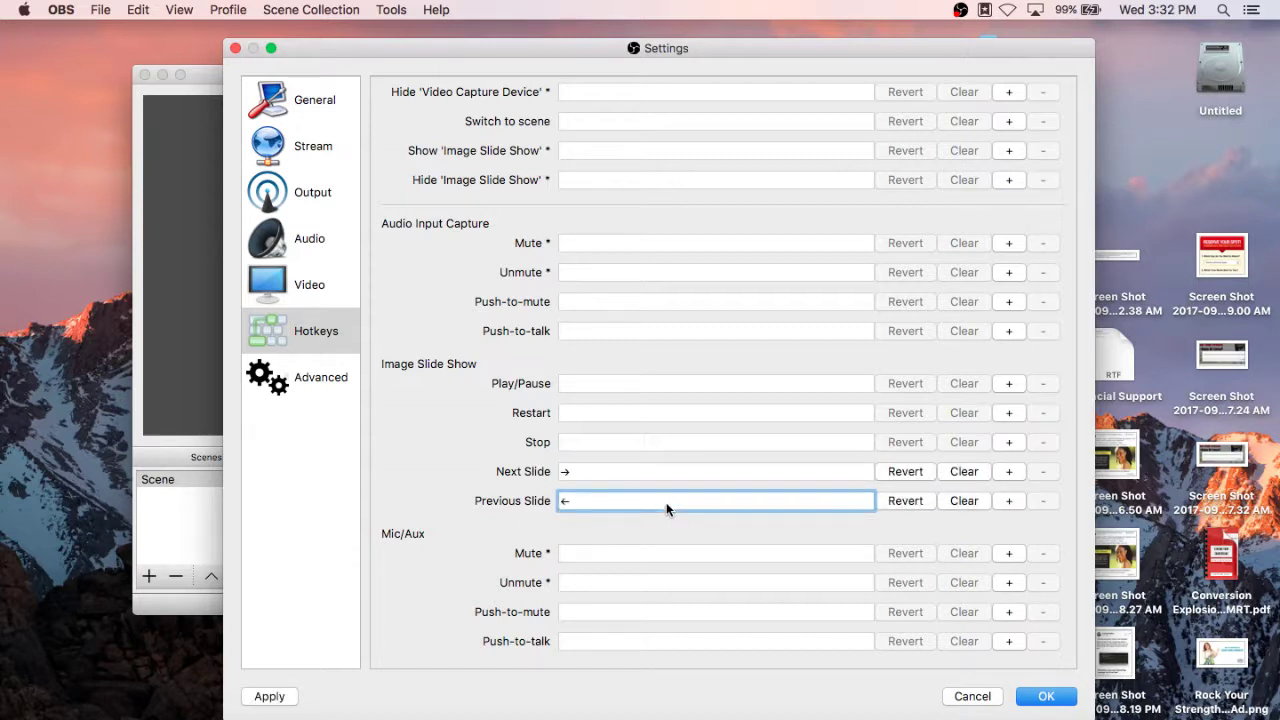
pyautogui.click(417, 449)
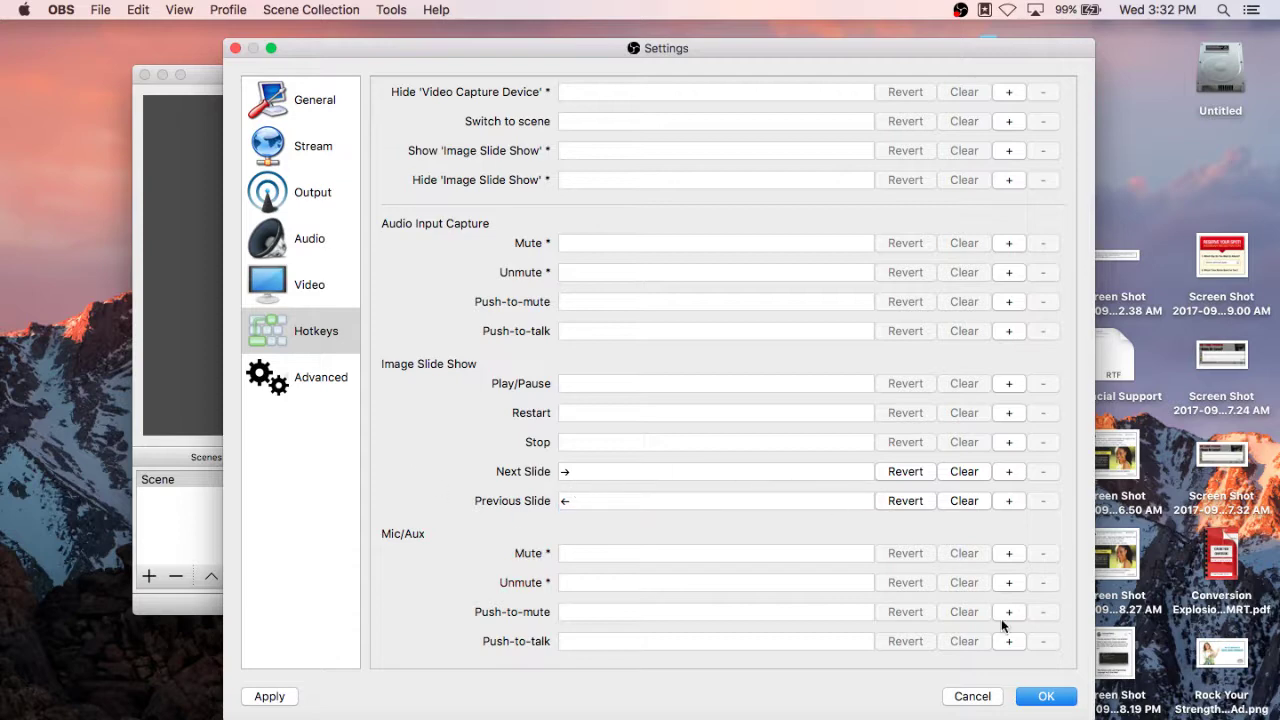
pyautogui.click(1045, 695)
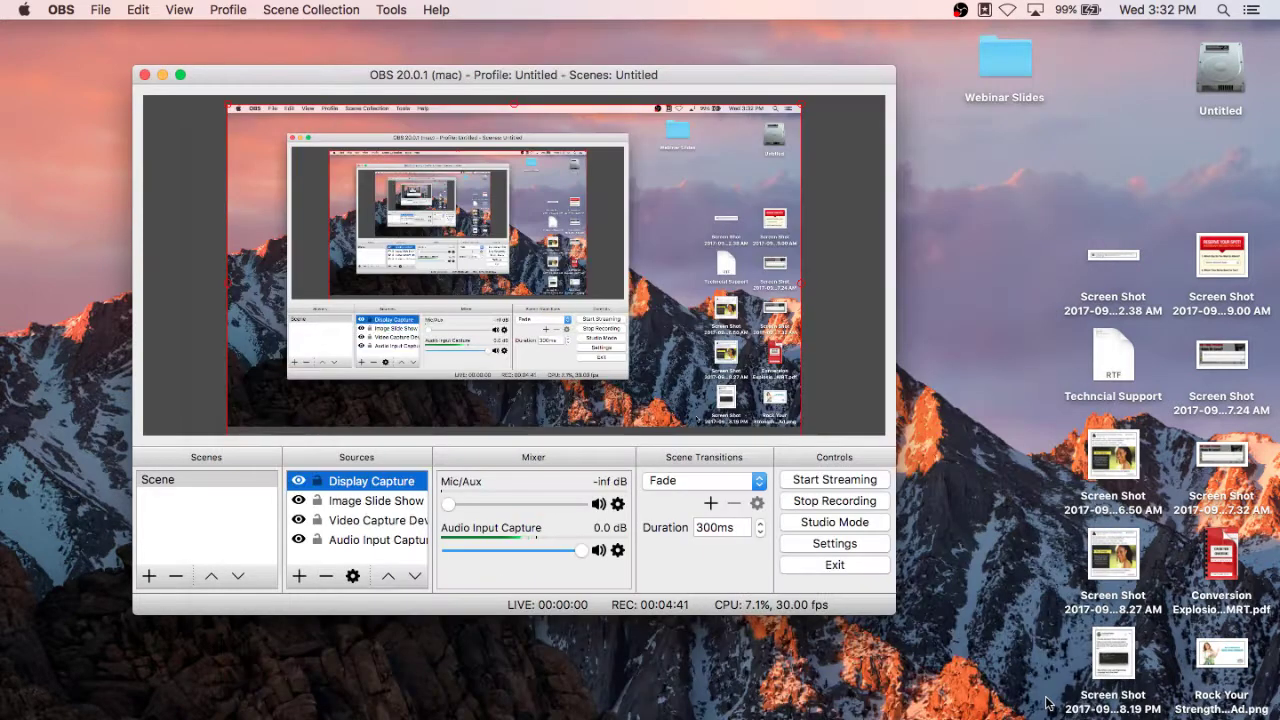
# Shrink the Image Slide Show into a small inset in the preview's top-left corner.
pyautogui.click(348, 502)
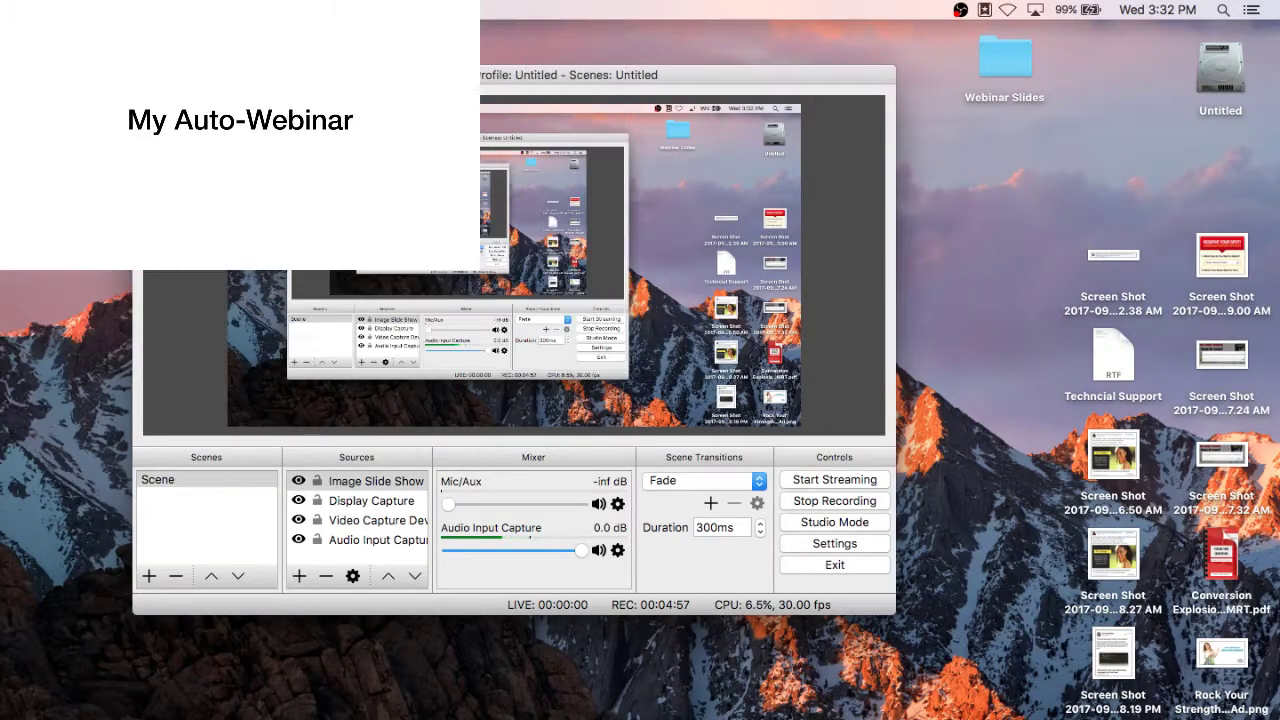
pyautogui.moveTo(443, 225); pyautogui.dragTo(332, 150)
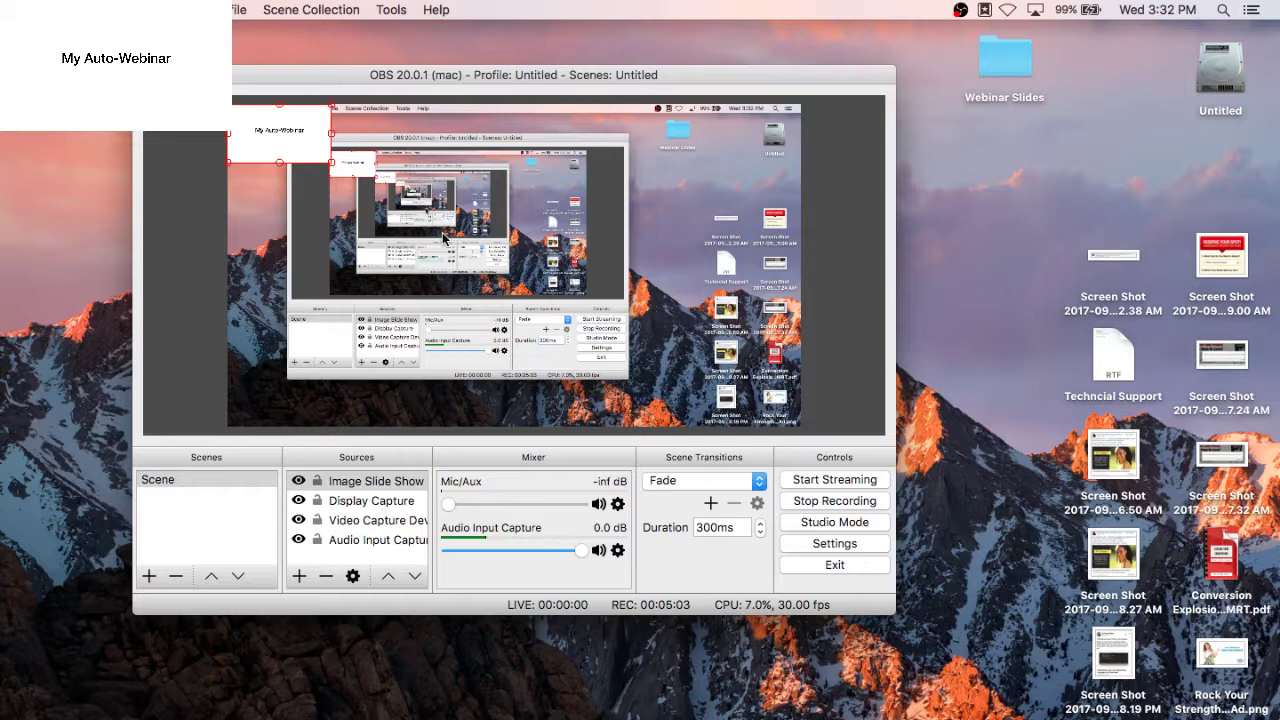
pyautogui.moveTo(489, 74); pyautogui.dragTo(619, 76)
pyautogui.click(493, 487)
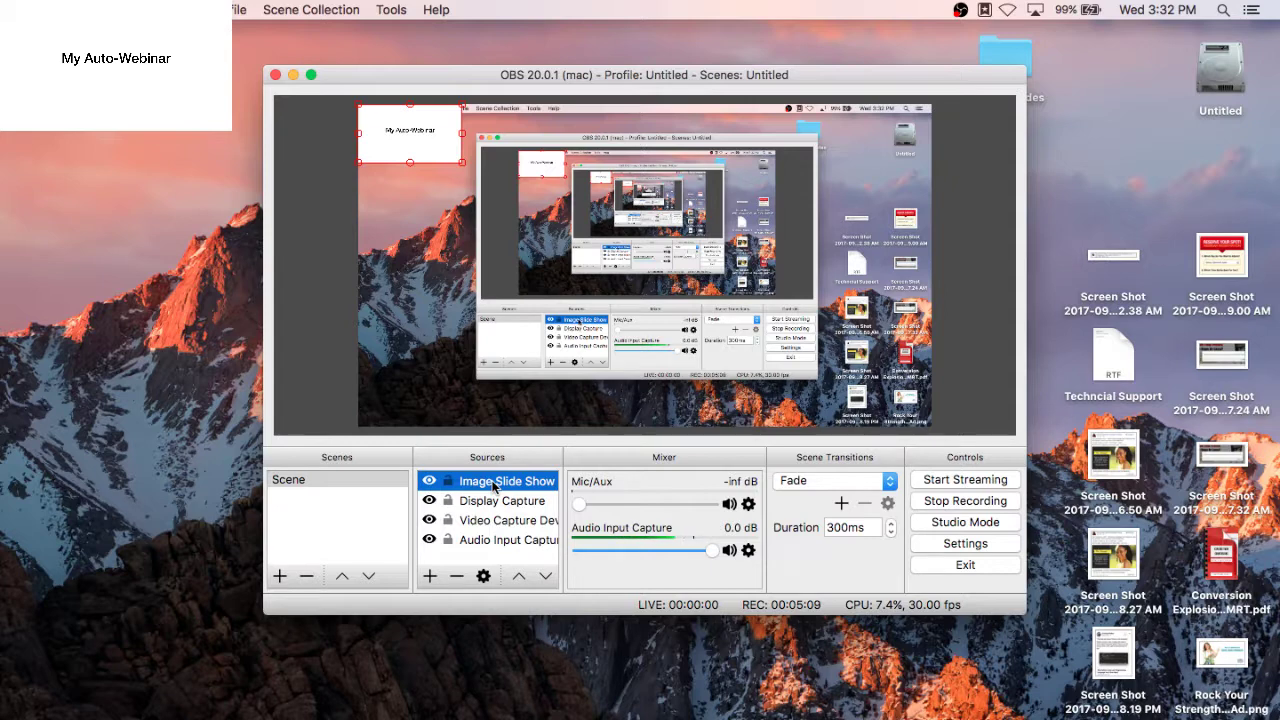
pyautogui.click(496, 503)
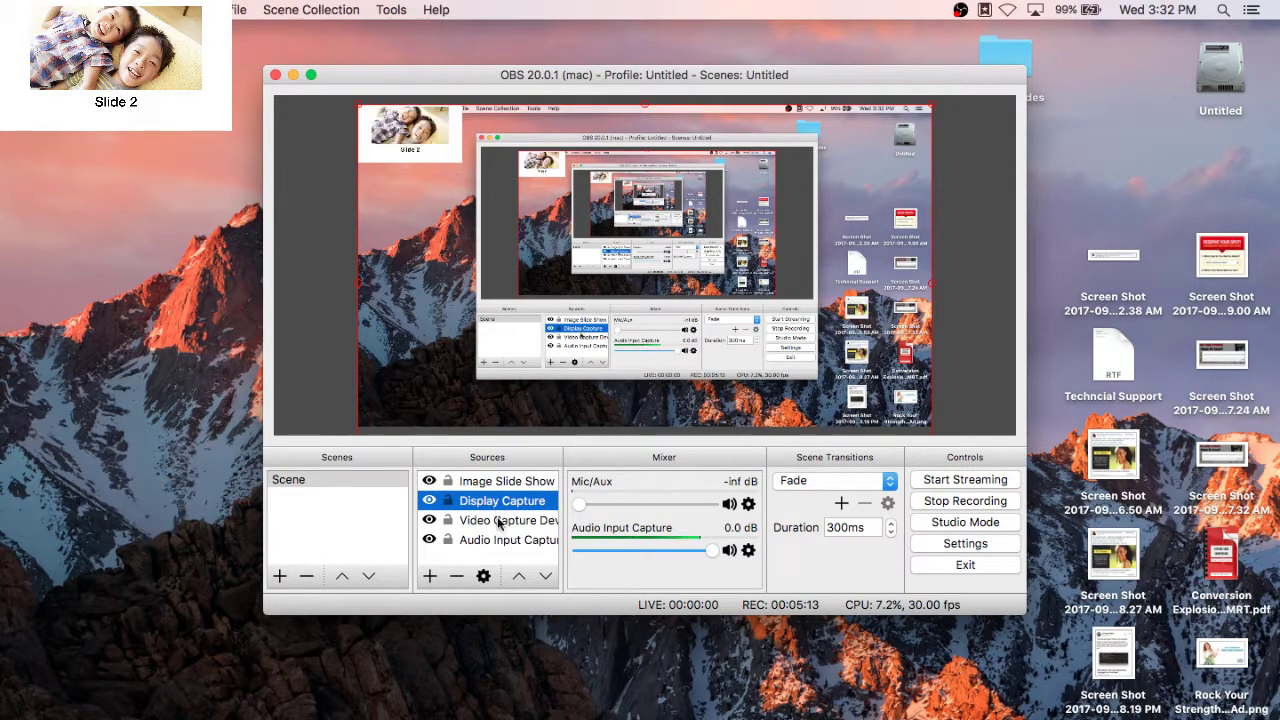
pyautogui.click(503, 482)
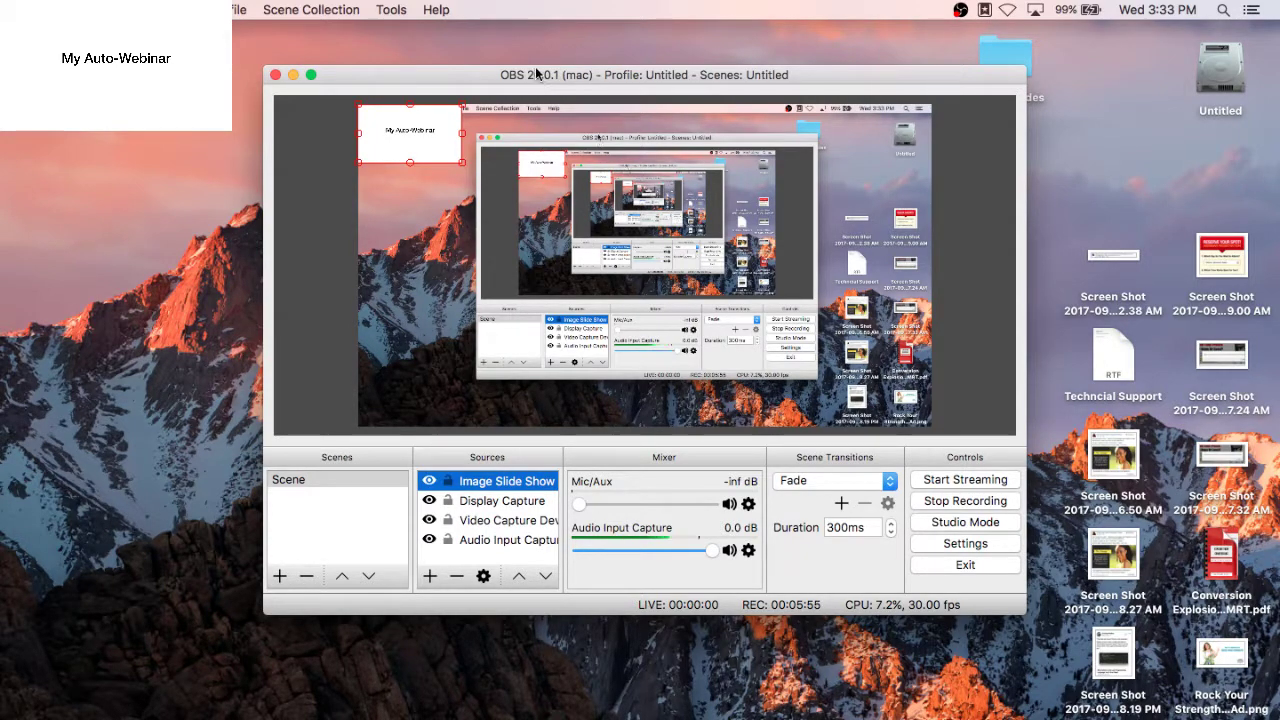
# Shift the OBS window slightly left and select the Video Capture Device source.
pyautogui.moveTo(536, 75); pyautogui.dragTo(445, 57)
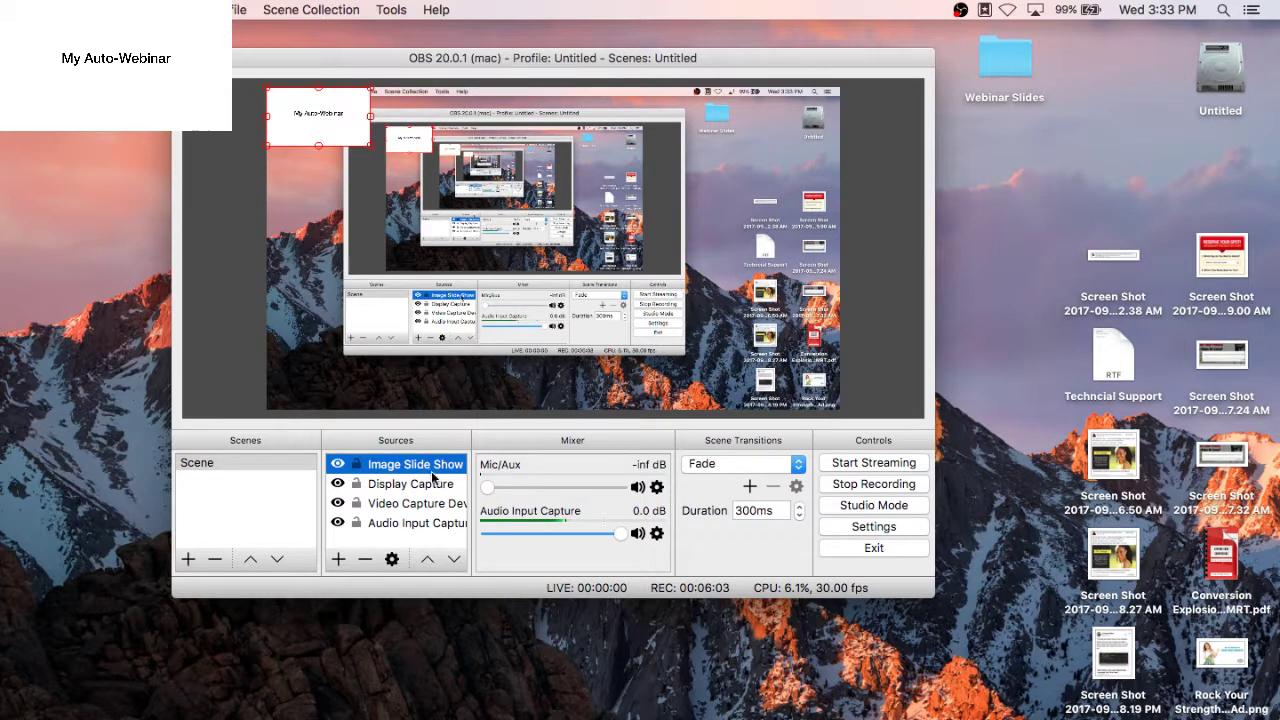
pyautogui.click(406, 504)
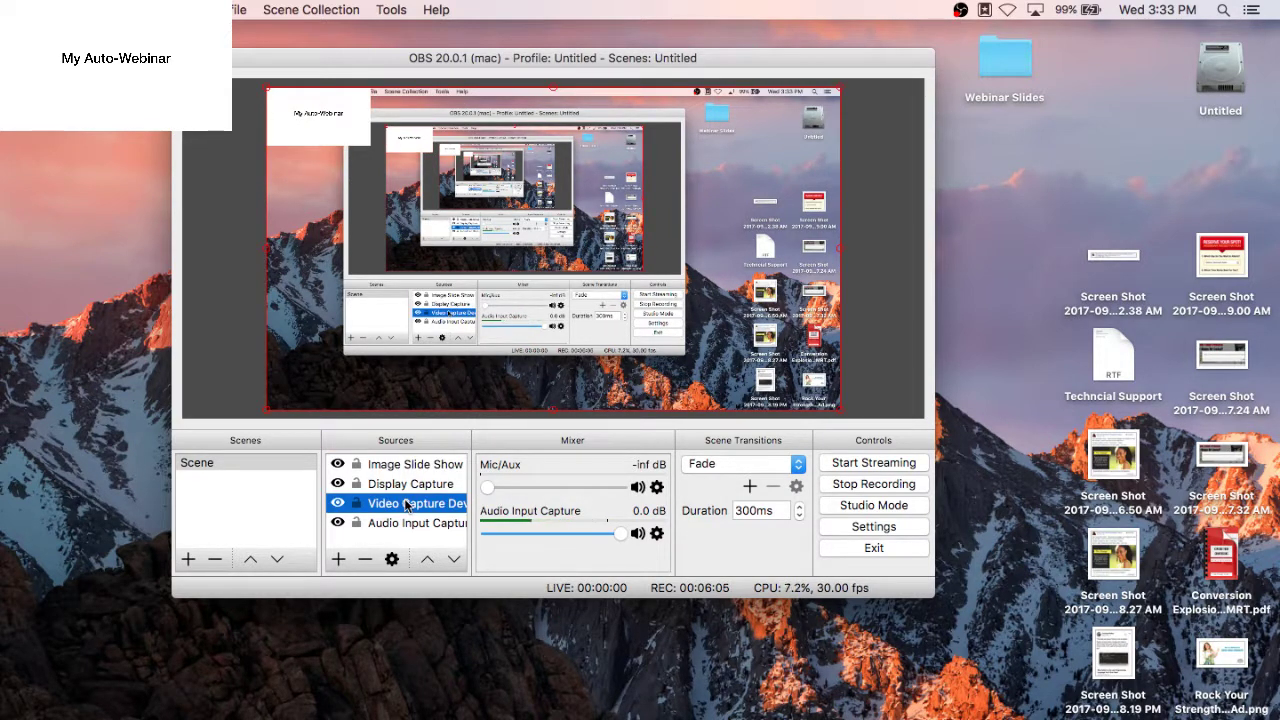